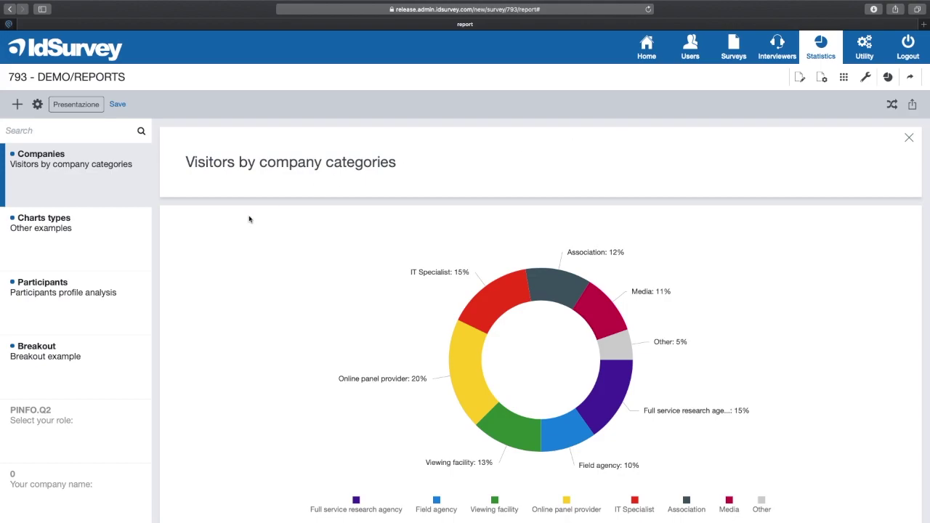
Look through the report's list of custom pages and survey questions.
scroll(137, 335, "down", 5)
scroll(137, 332, "down", 10)
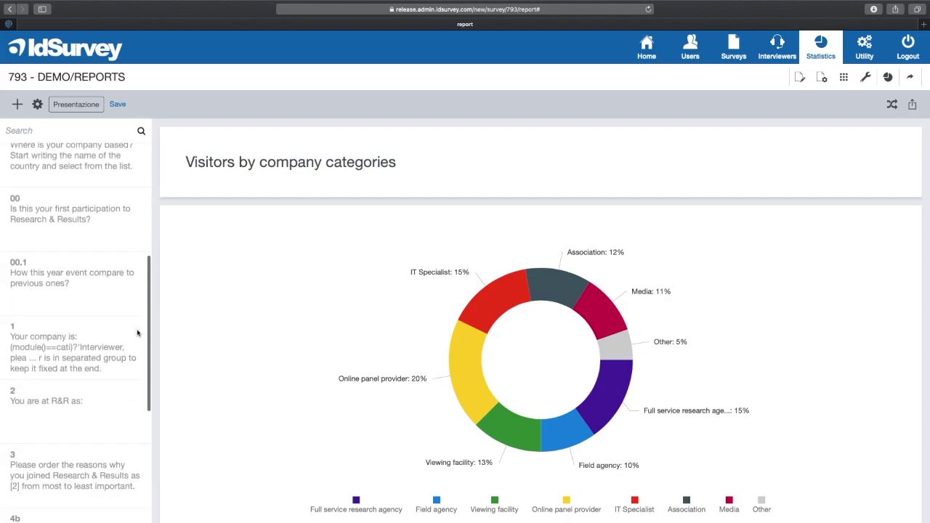
scroll(137, 333, "up", 10)
scroll(137, 333, "up", 3)
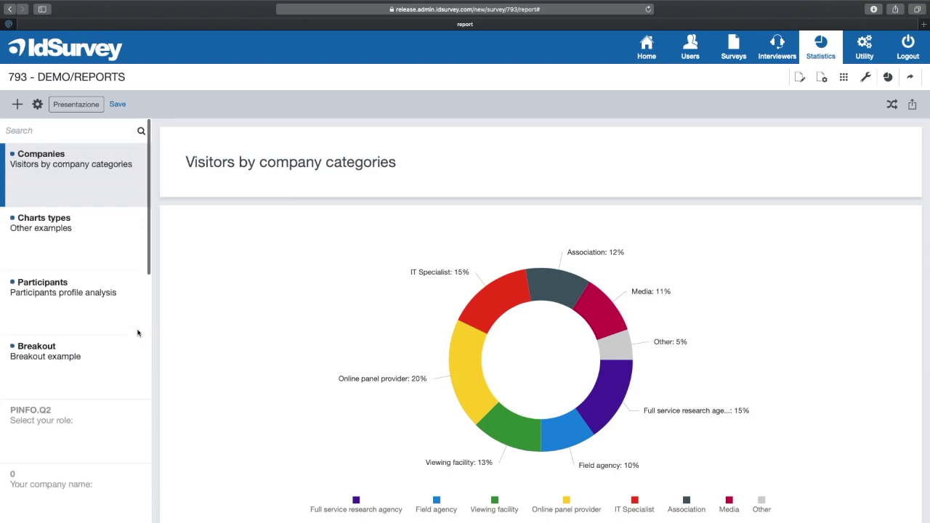
Switch the Companies page off in the report list and switch it back on.
mouse_move(239, 326)
left_click(135, 155)
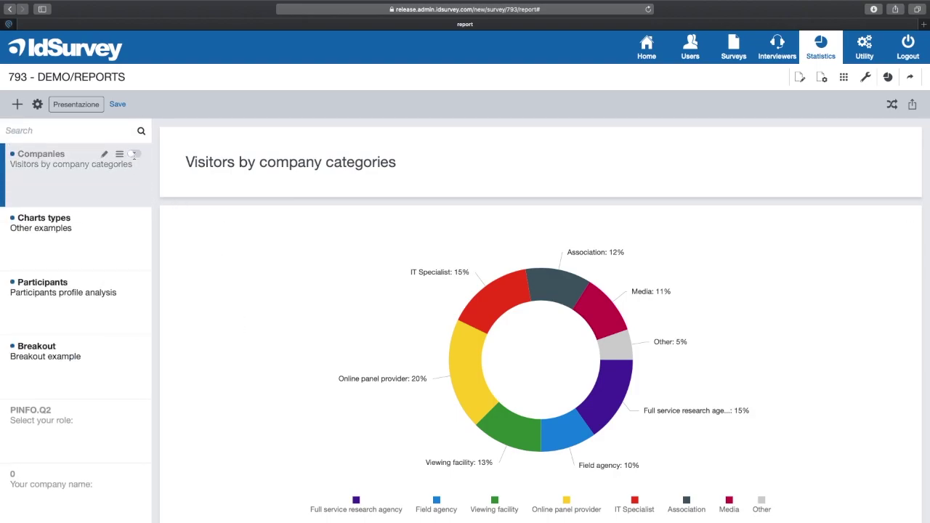
left_click(137, 155)
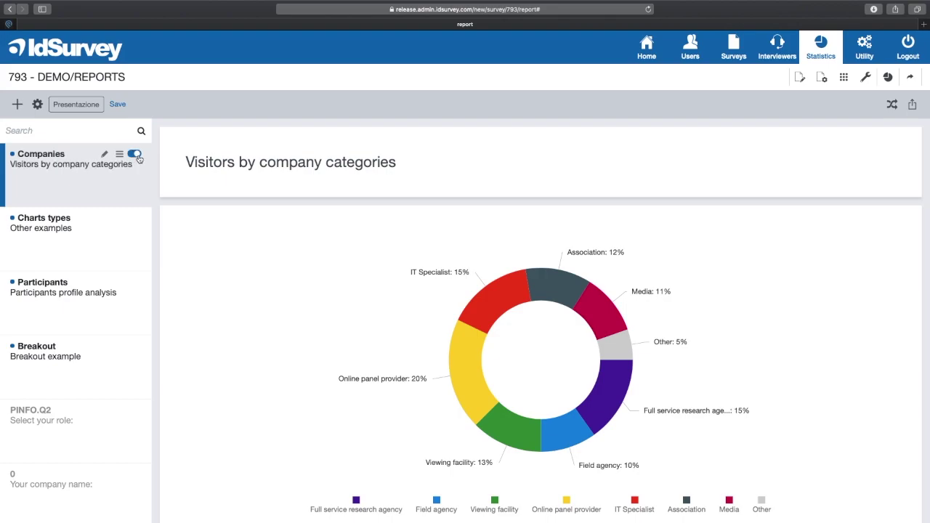
Open the automatic chart for question 00.1, "How this year event compare to previous ones?", and inspect the "Worse than last year" bar.
scroll(135, 164, "down", 10)
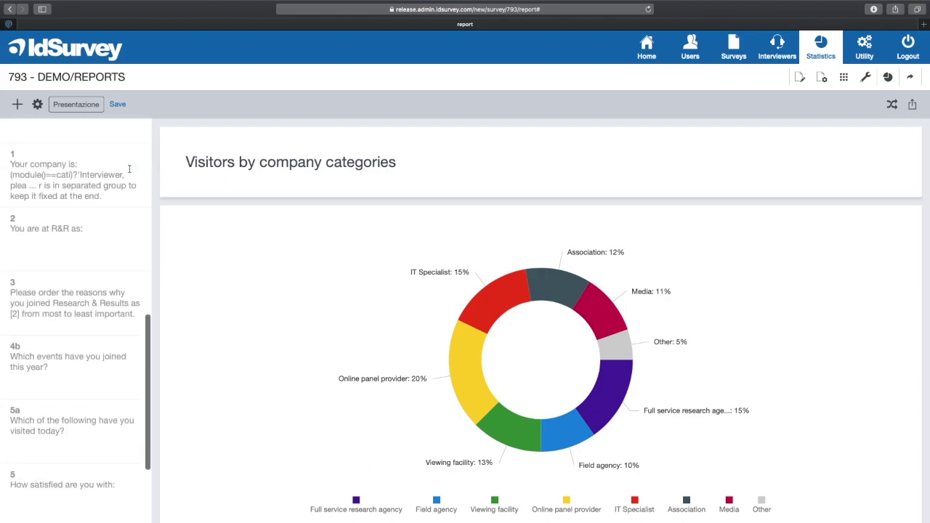
scroll(130, 175, "up", 5)
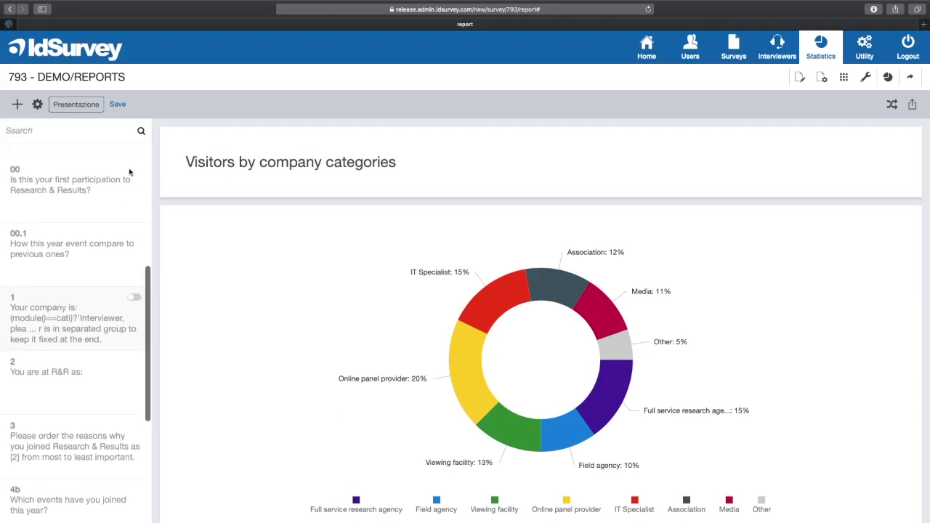
left_click(77, 265)
mouse_move(306, 266)
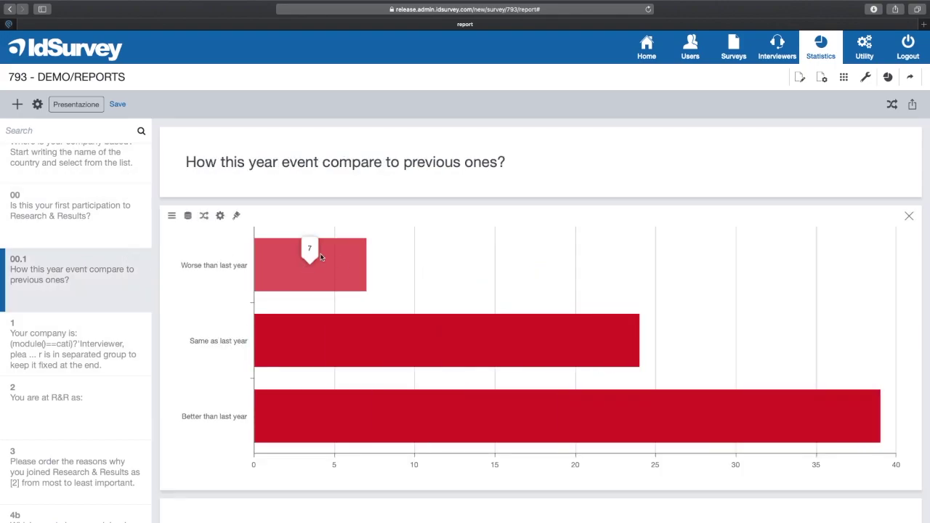
Examine the Companies page from its ring chart through the alternative chart, category statistics, open text responses and closing note.
scroll(93, 221, "up", 6)
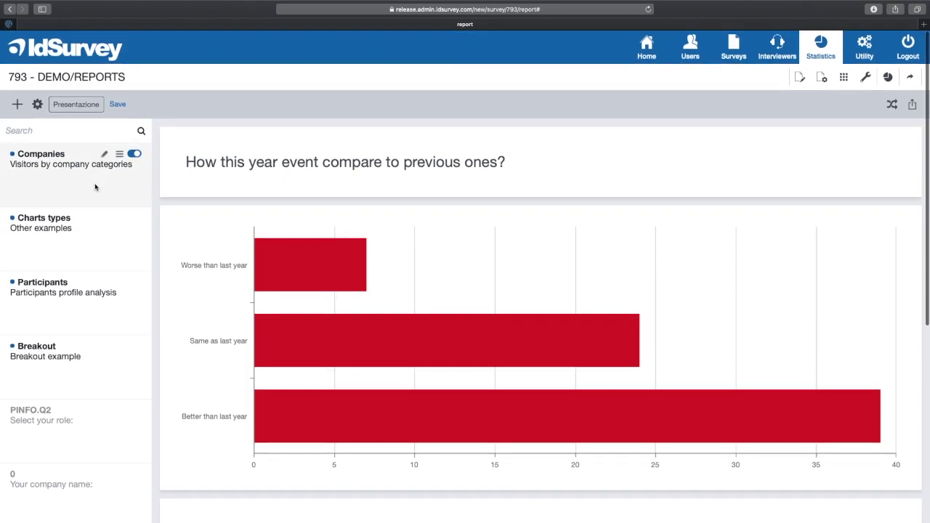
left_click(95, 188)
scroll(366, 286, "down", 2)
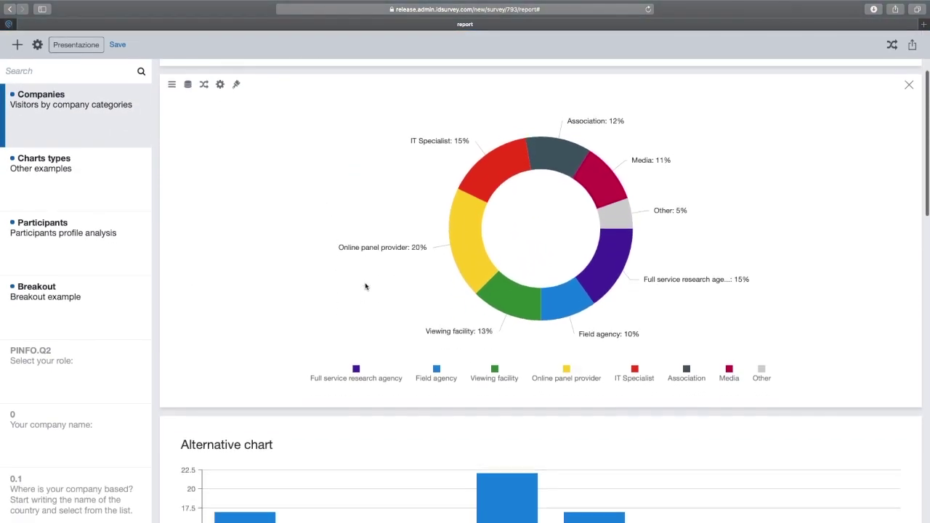
scroll(365, 286, "down", 4)
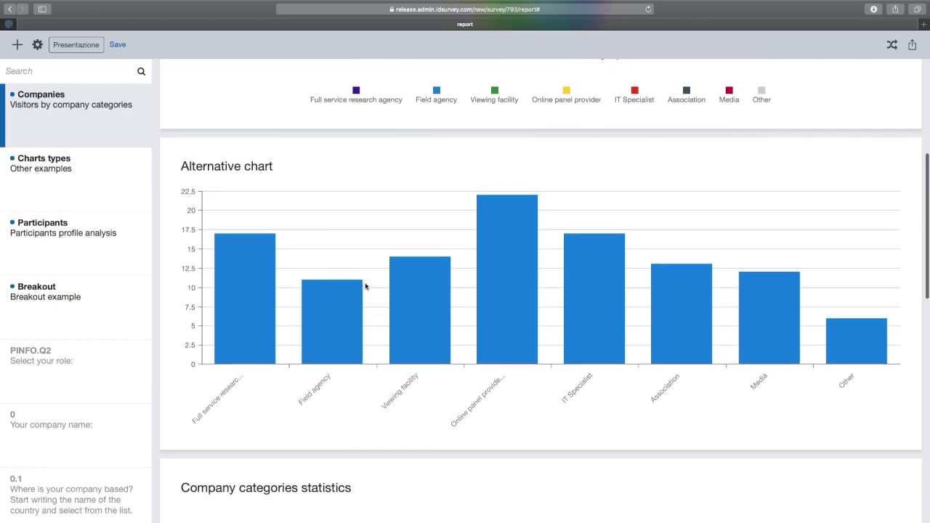
scroll(365, 287, "down", 3)
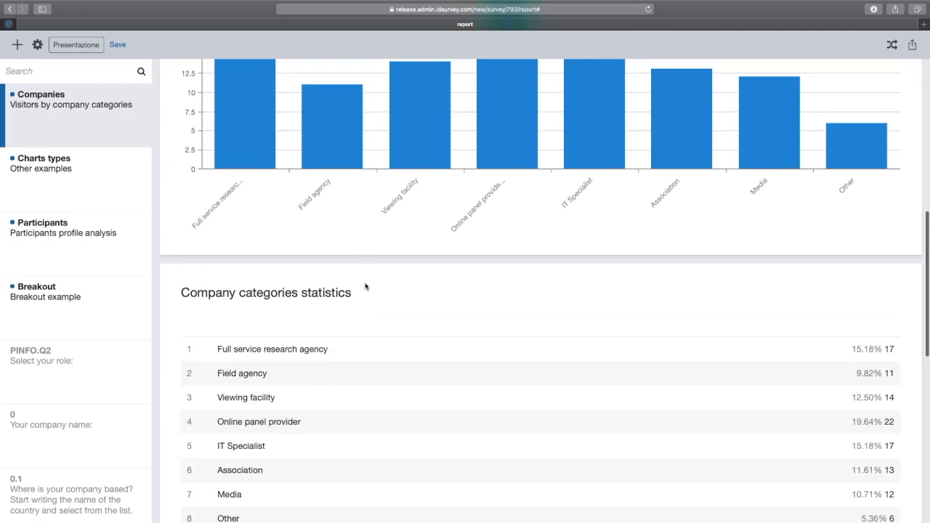
scroll(366, 287, "down", 3)
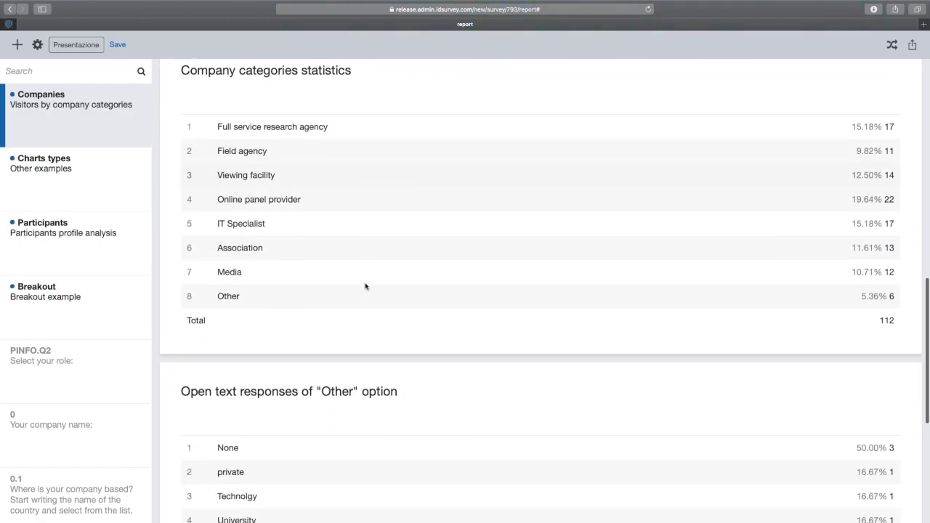
scroll(365, 287, "down", 4)
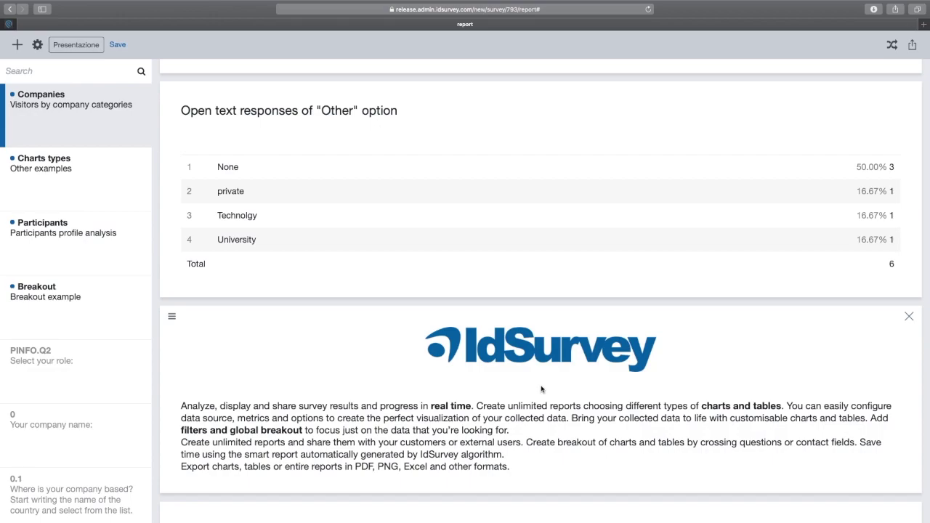
scroll(541, 390, "up", 20)
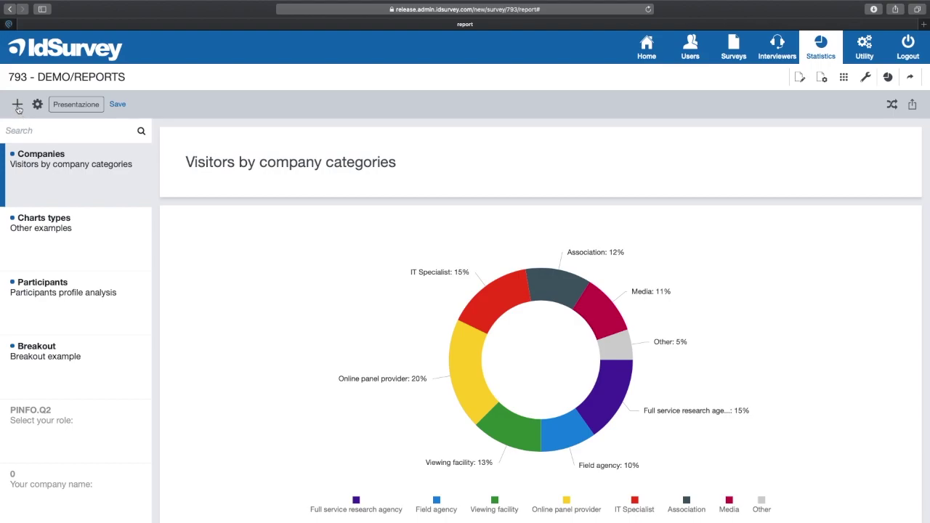
Add a new custom page to the report and move it above the Companies page in the list.
left_click(17, 106)
mouse_move(122, 411)
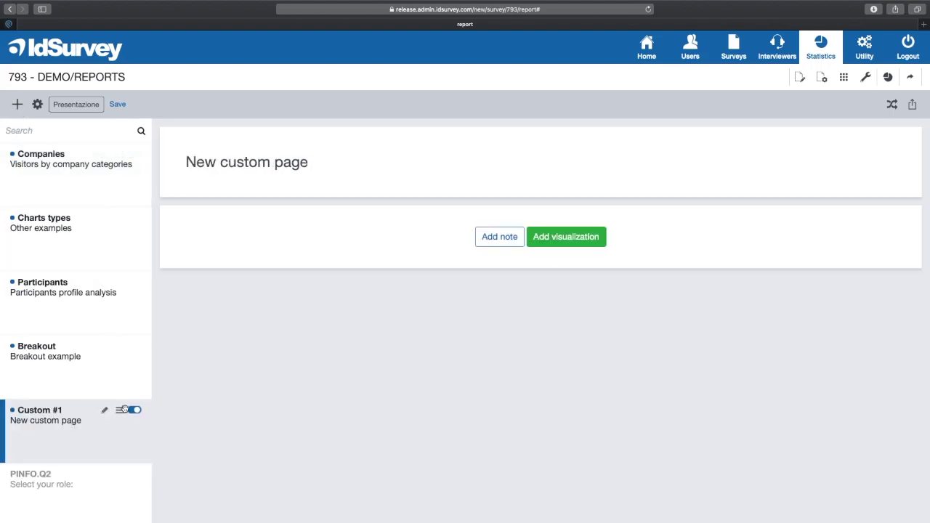
left_click_drag(122, 411, 122, 154)
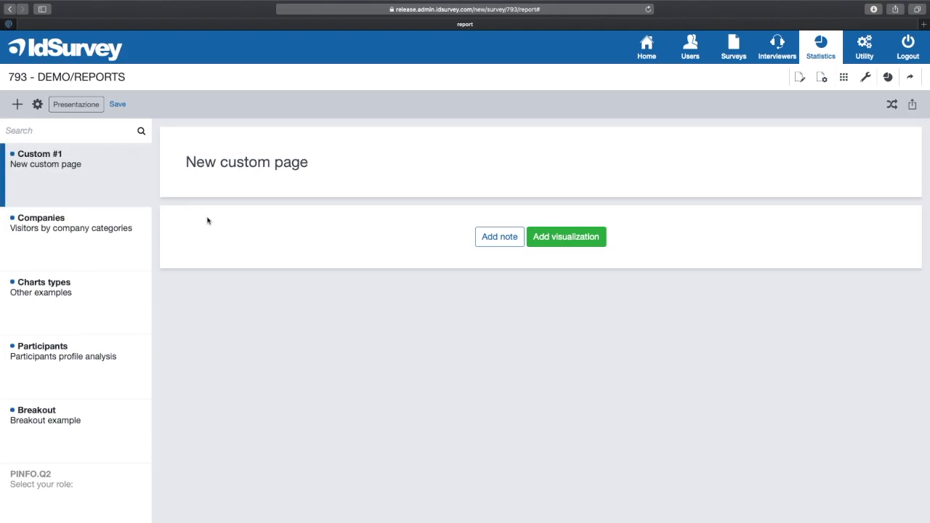
View the available team and private report views, keeping the Presentazione view.
left_click(93, 110)
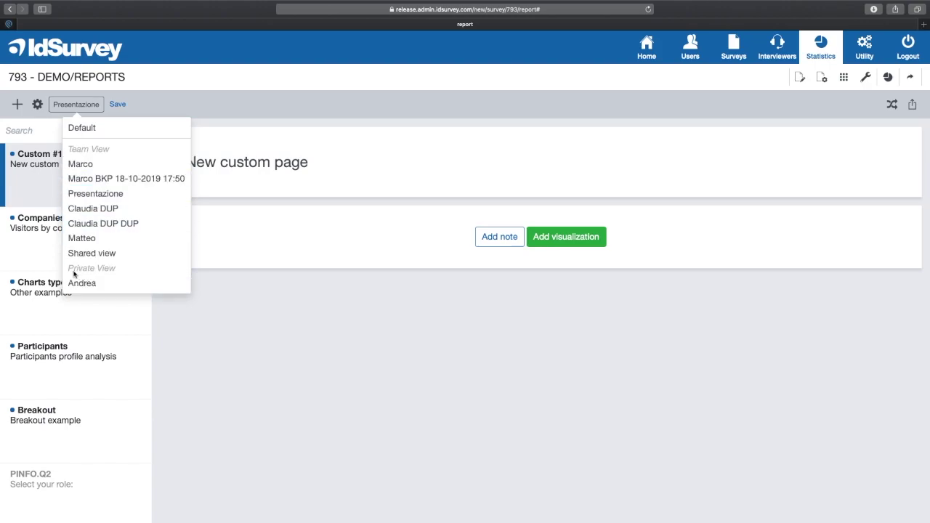
left_click(242, 294)
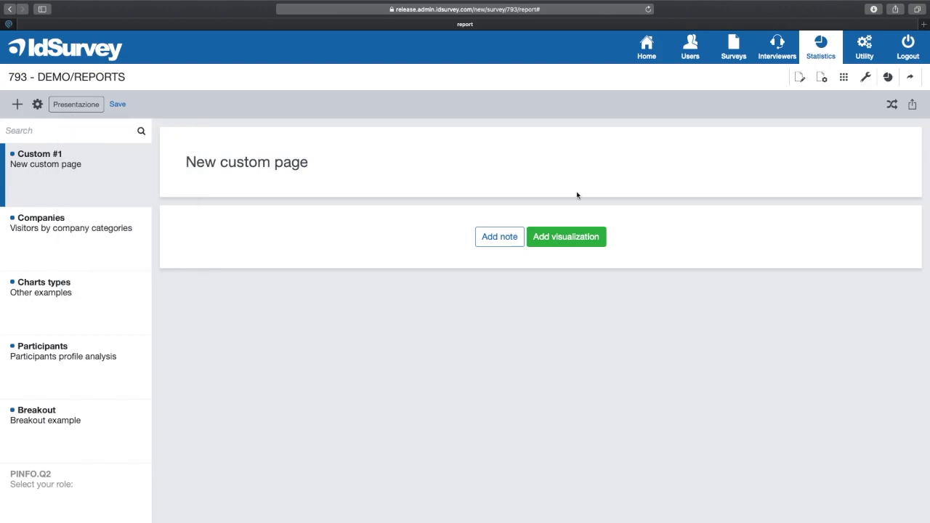
Activate sharing for the report and select the whole generated public link.
left_click(913, 107)
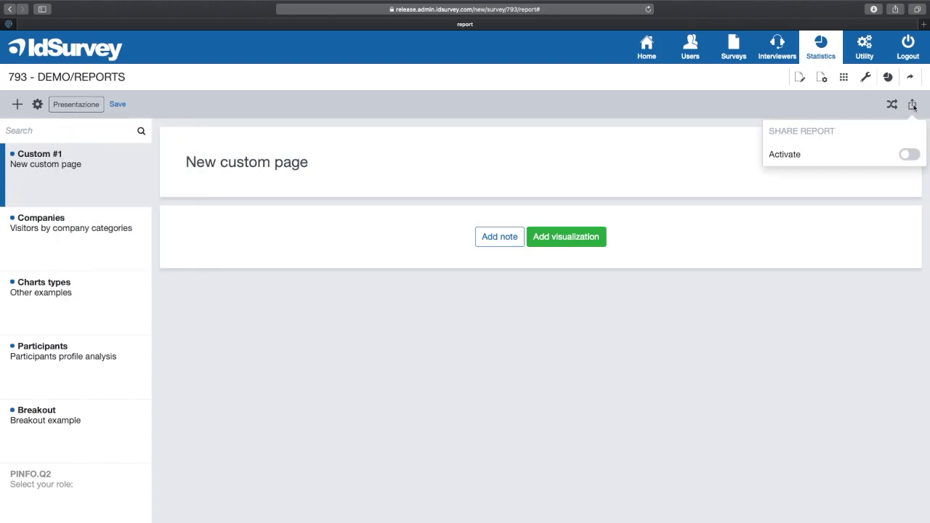
left_click(910, 155)
left_click(845, 173)
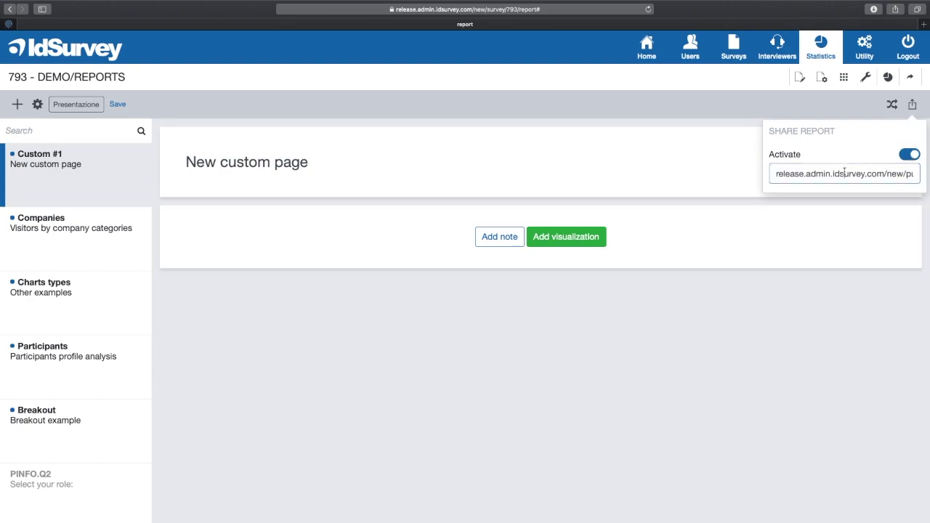
triple_click(844, 173)
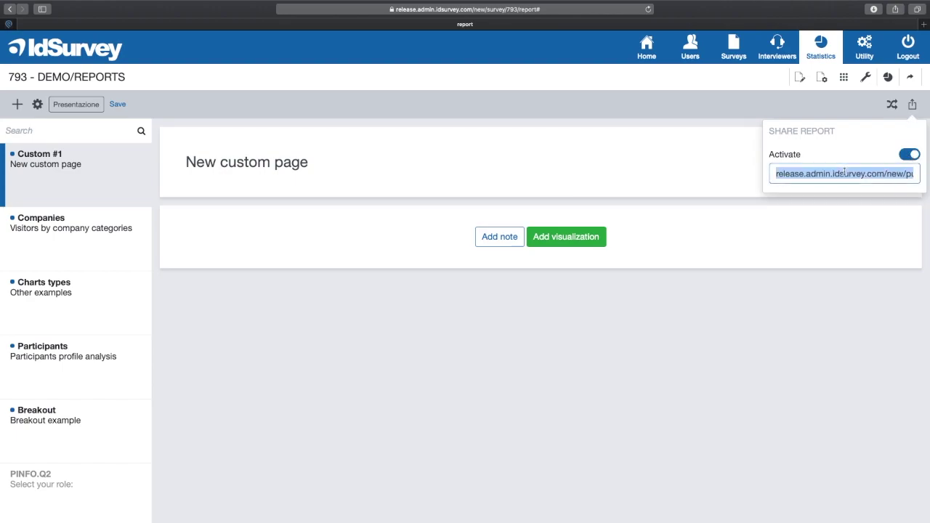
left_click(914, 106)
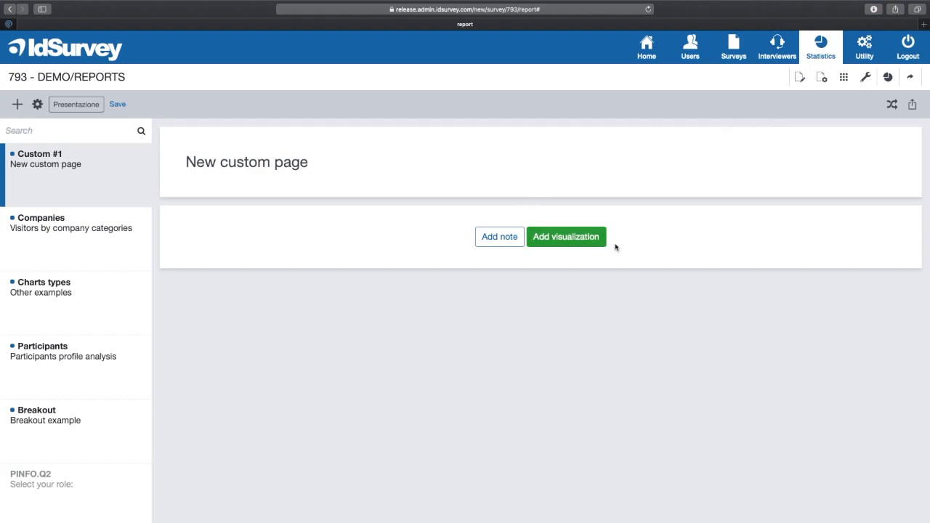
Add a visualization to the new custom page and set its source question to "5 - How satisfied are you with:".
left_click(568, 238)
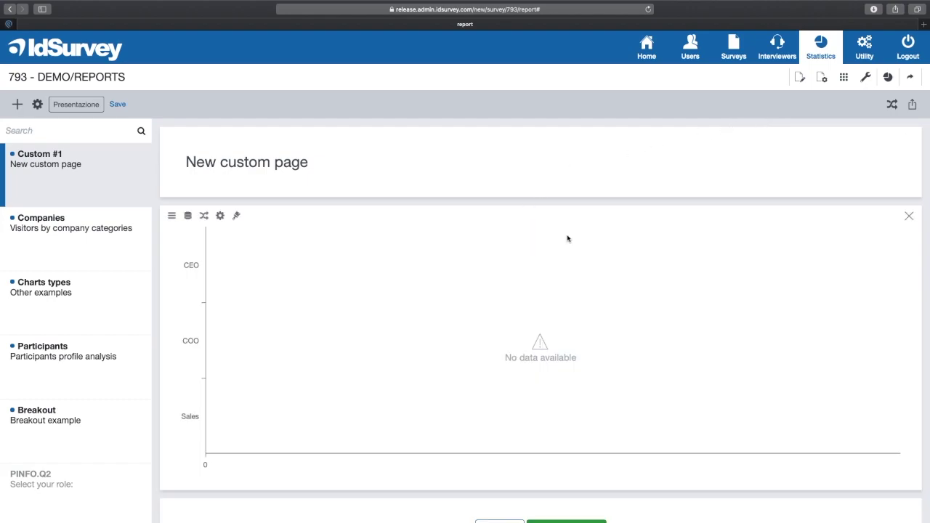
left_click(187, 216)
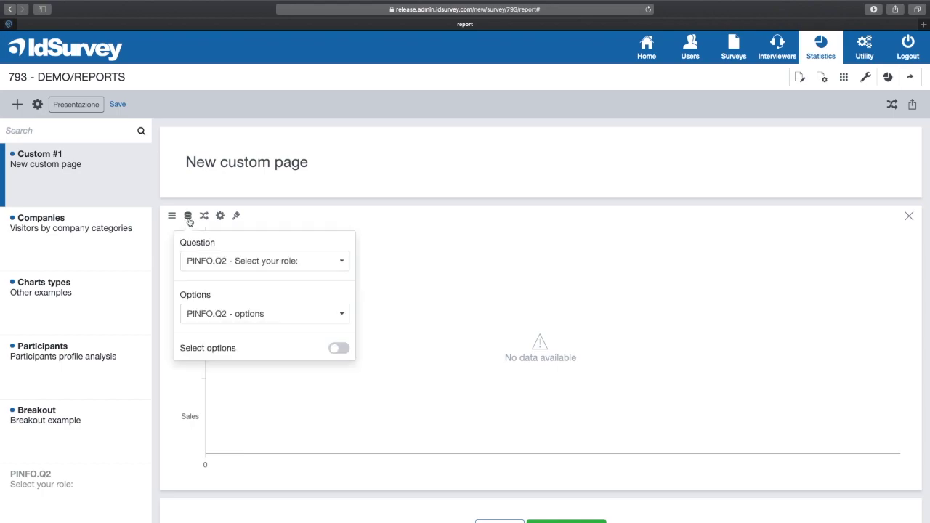
left_click(271, 263)
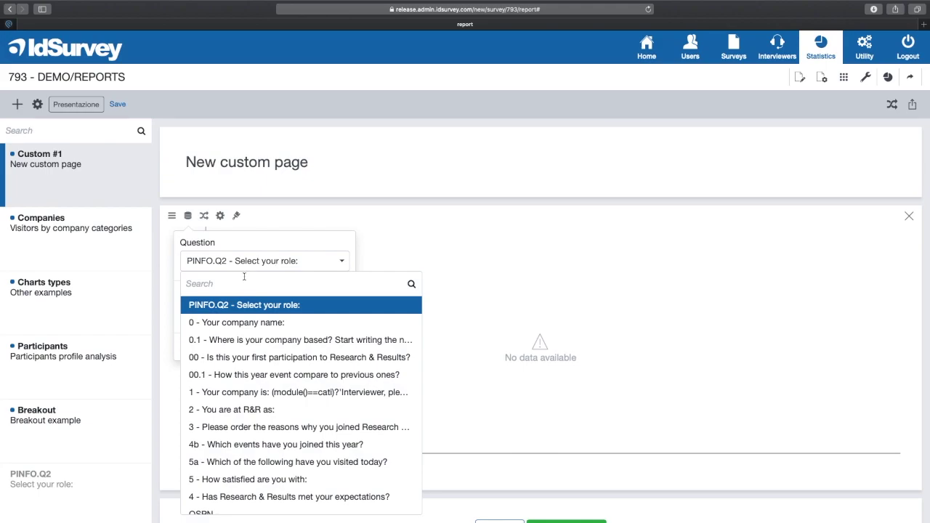
type("how")
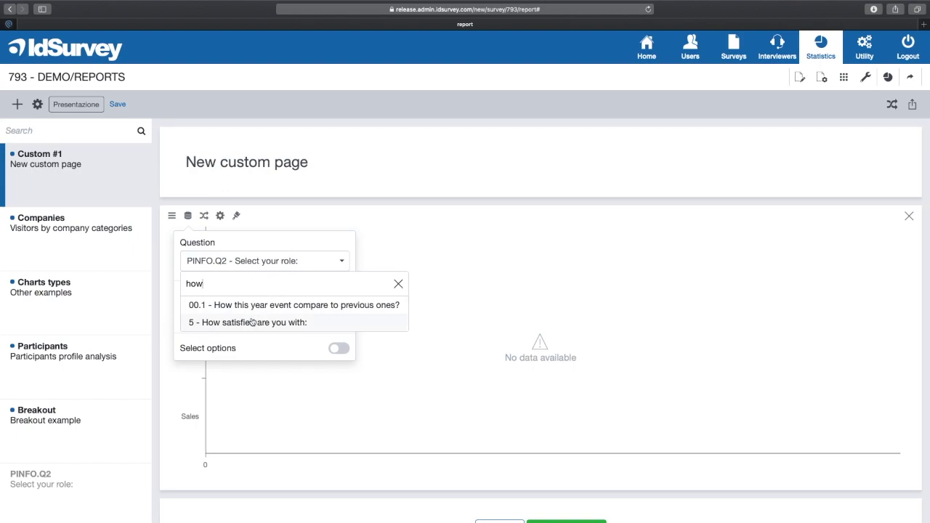
left_click(252, 322)
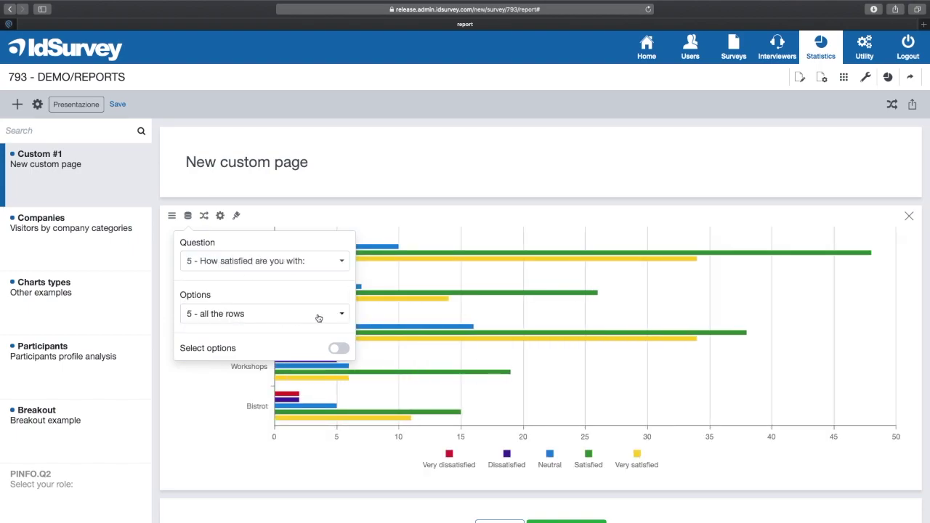
Restrict the chart's data to "2 row - Innovation Area" with only the Neutral, Satisfied and Very satisfied options.
left_click(299, 318)
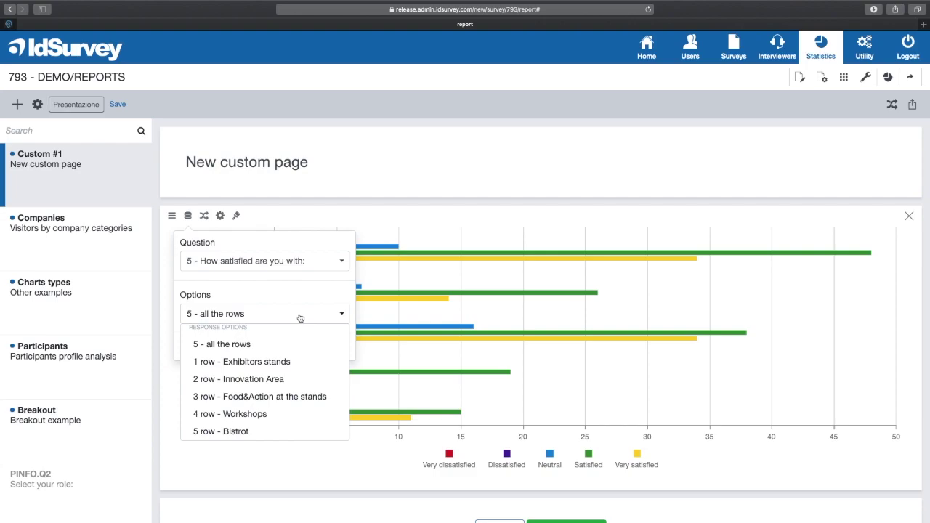
left_click(265, 379)
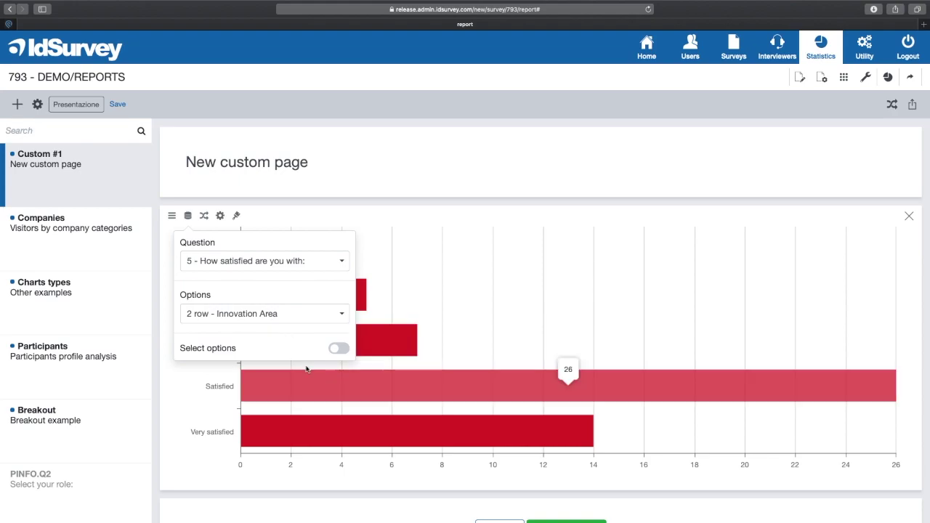
left_click(339, 350)
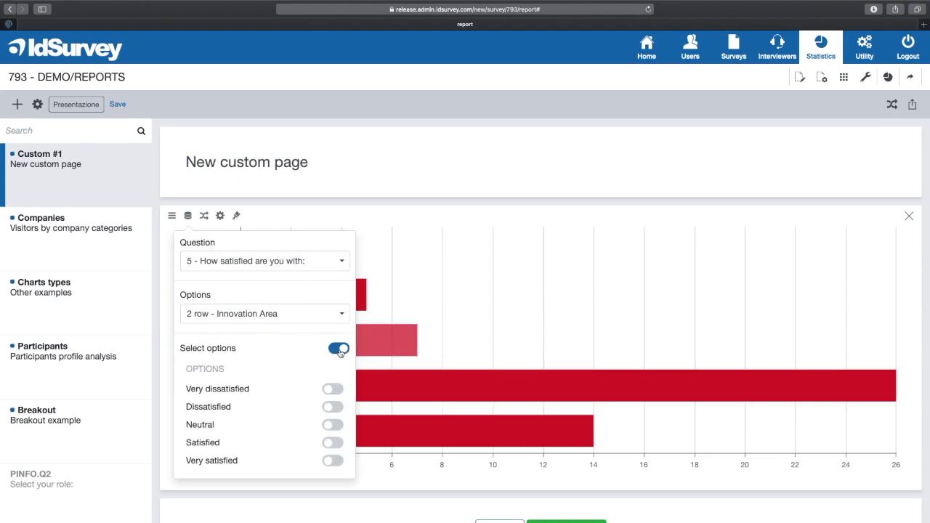
left_click(332, 390)
left_click(332, 407)
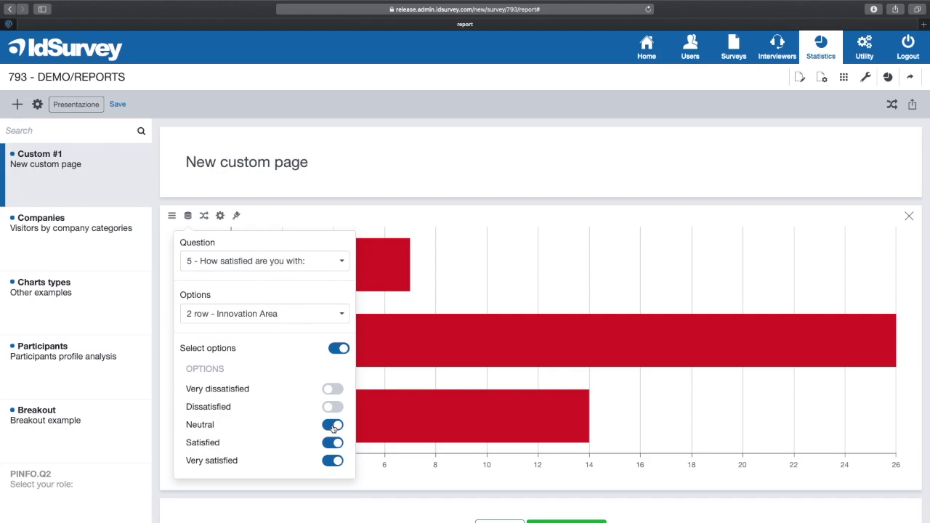
Change the chart's source question to "00.1 - How this year event compare to previous ones?".
left_click(246, 260)
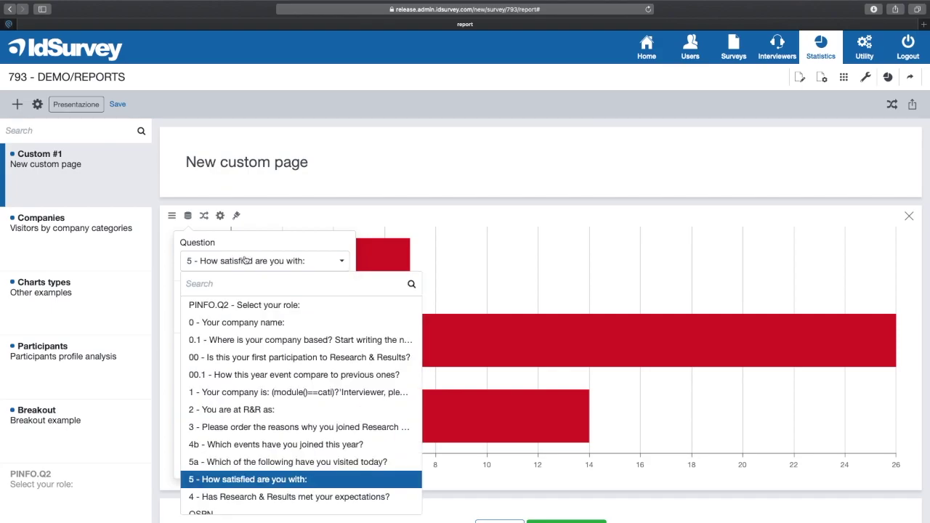
left_click(240, 374)
left_click(316, 219)
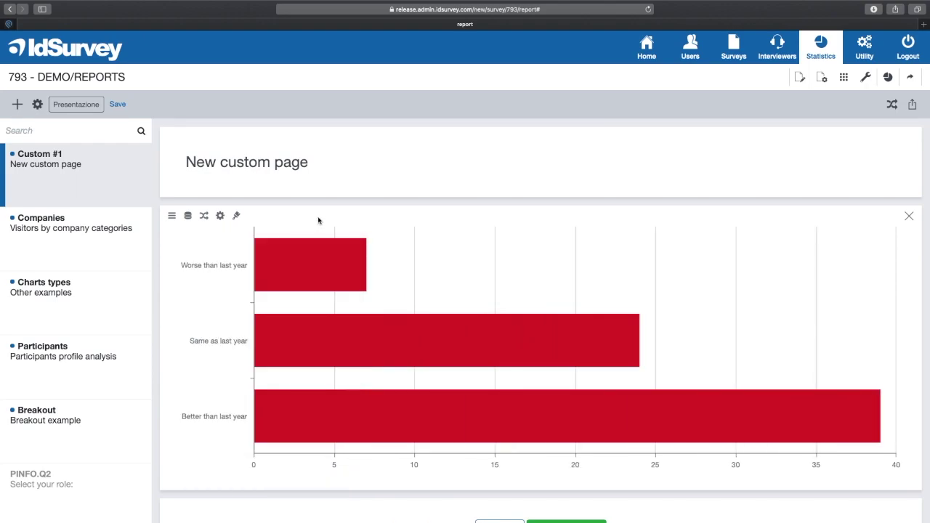
Review the available metrics in the chart's visualization settings and turn on its legend at the Bottom position.
left_click(220, 218)
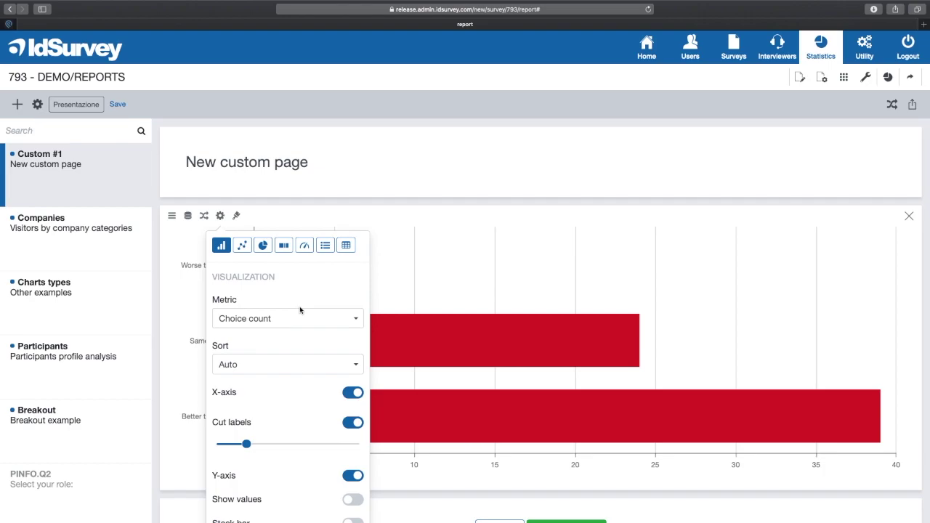
left_click(285, 318)
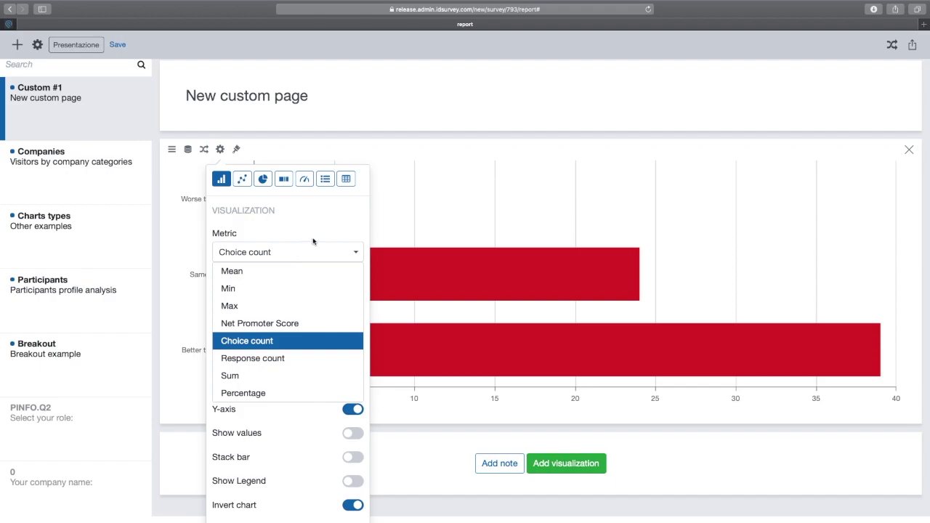
left_click(314, 241)
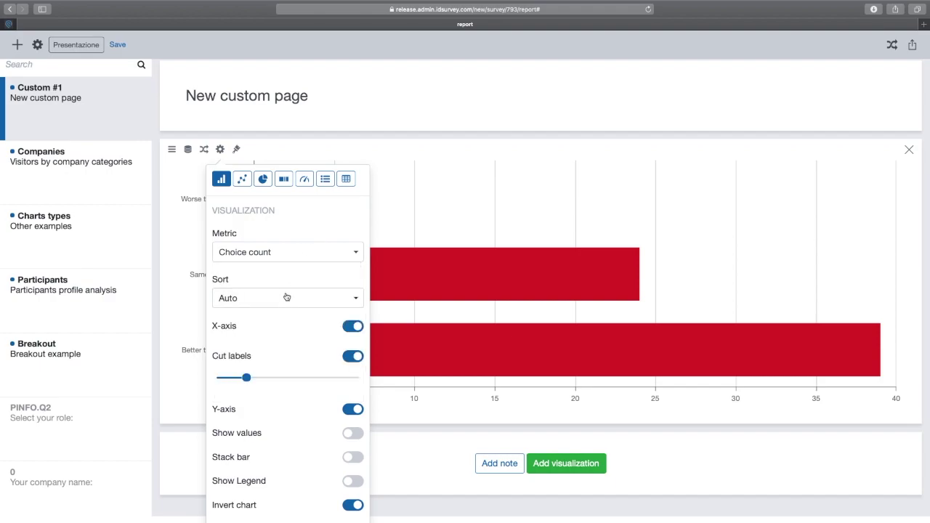
scroll(280, 328, "down", 1)
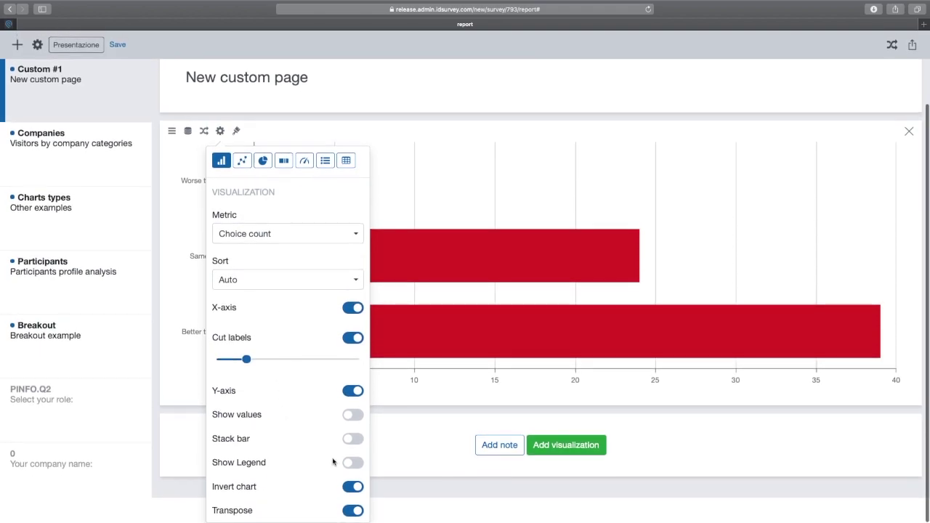
left_click(352, 463)
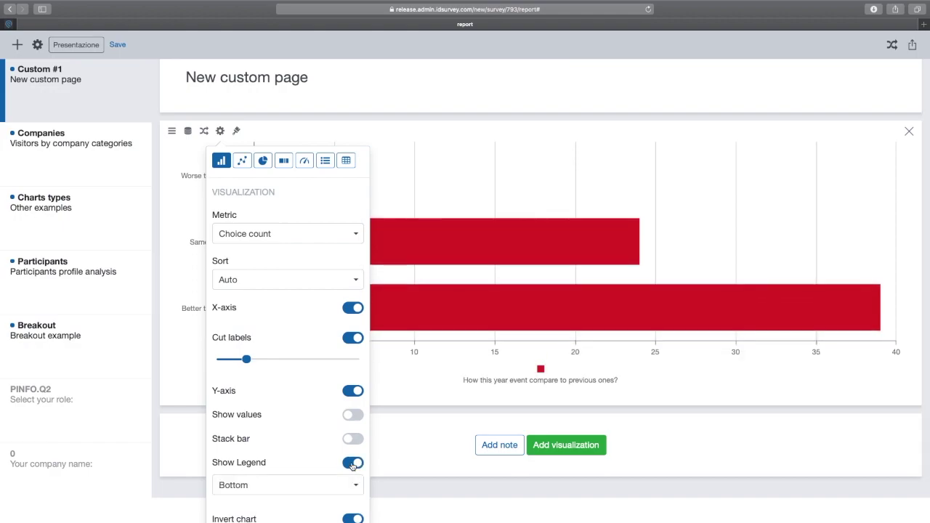
scroll(353, 469, "down", 2)
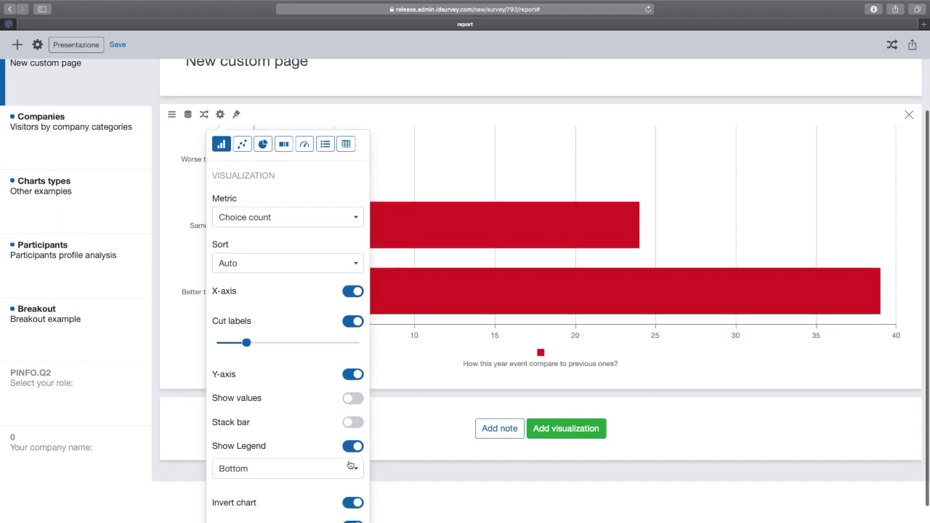
Turn off both Invert chart and Transpose for the bar chart and close its visualization settings.
left_click(353, 487)
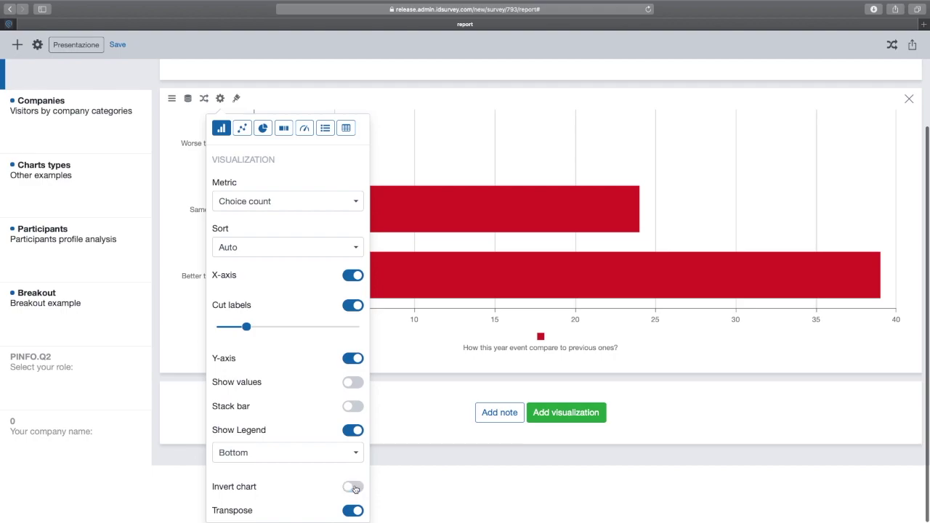
scroll(355, 489, "down", 3)
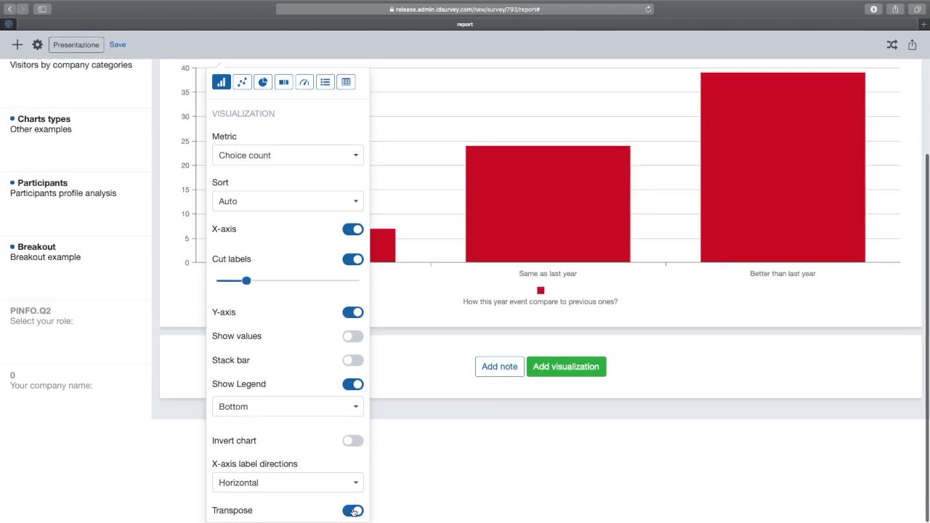
left_click(353, 511)
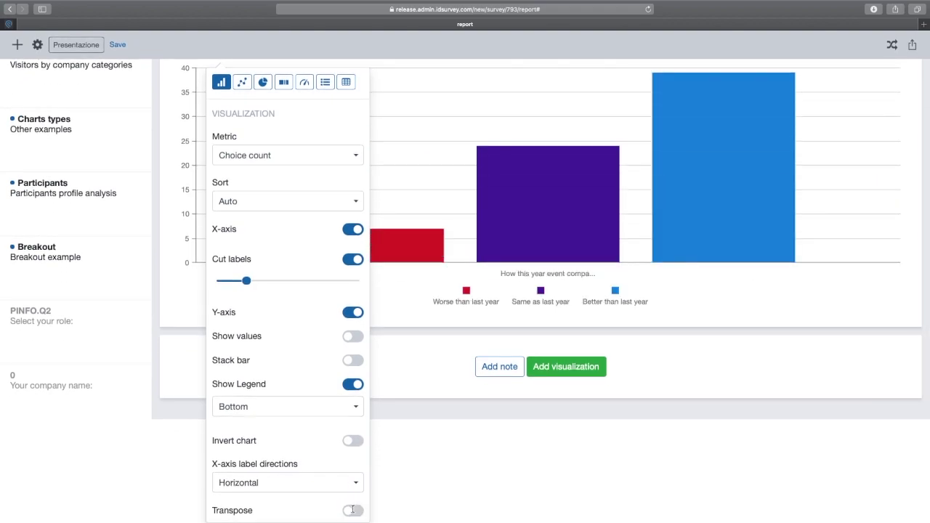
left_click(426, 453)
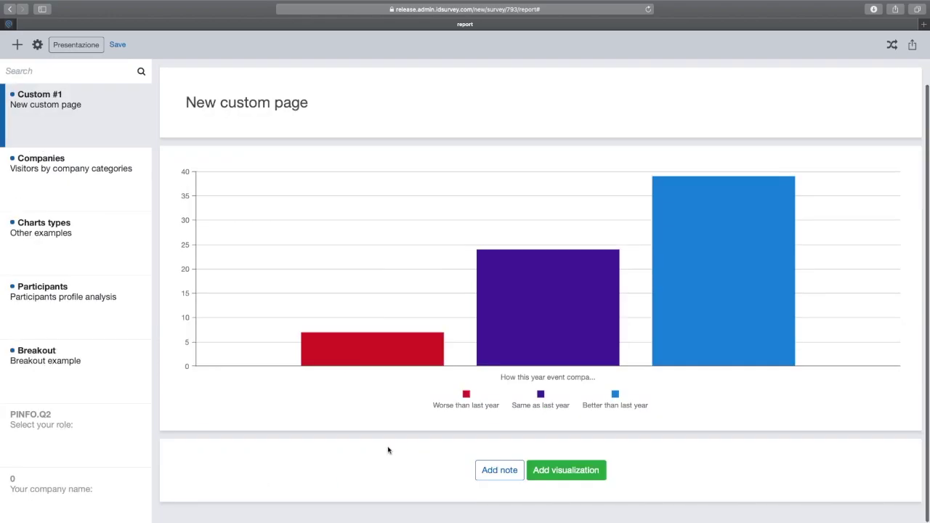
Turn on the chart's tile title and look over the editable title, axis and legend text fields.
scroll(388, 450, "up", 2)
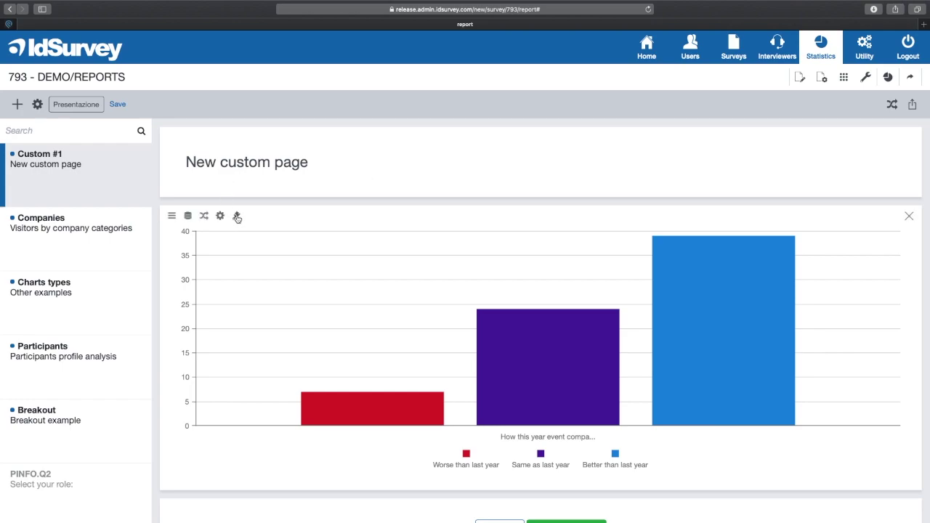
left_click(237, 217)
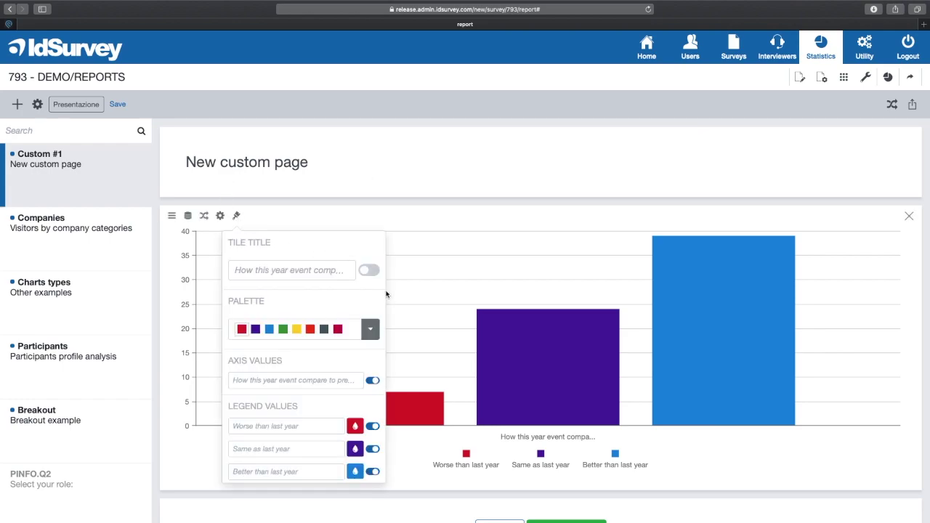
left_click(370, 271)
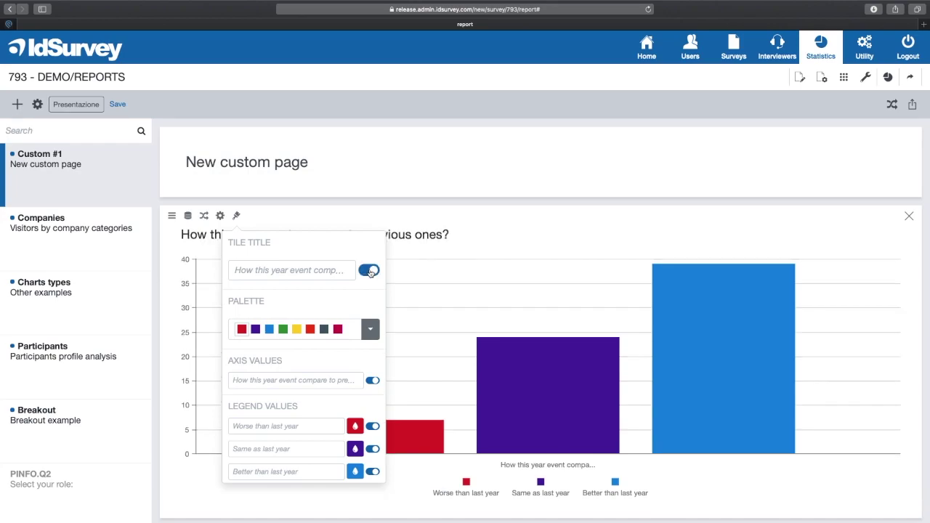
left_click(321, 272)
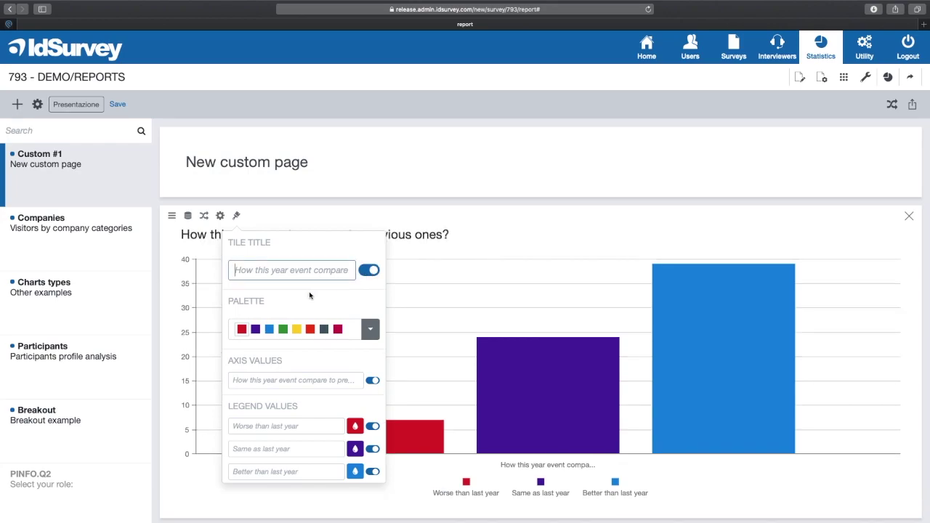
left_click(262, 386)
left_click(270, 427)
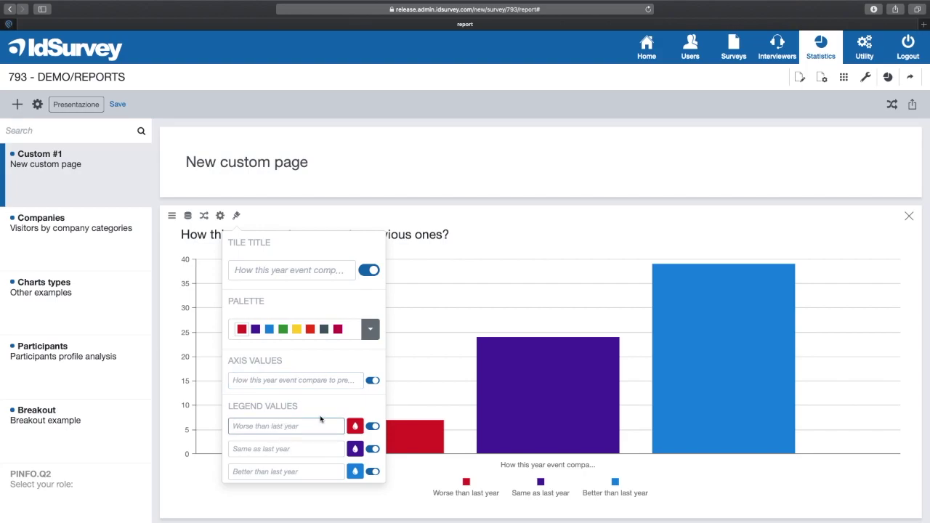
Start the chart's palette from blue and set the "Better than last year" series to the custom pink colour #FC2A8F.
left_click(270, 330)
left_click(355, 473)
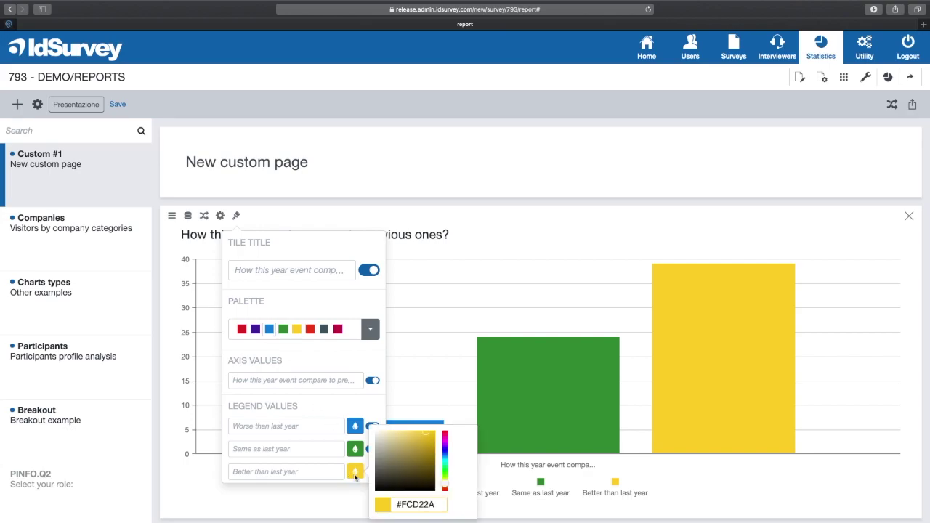
left_click(446, 438)
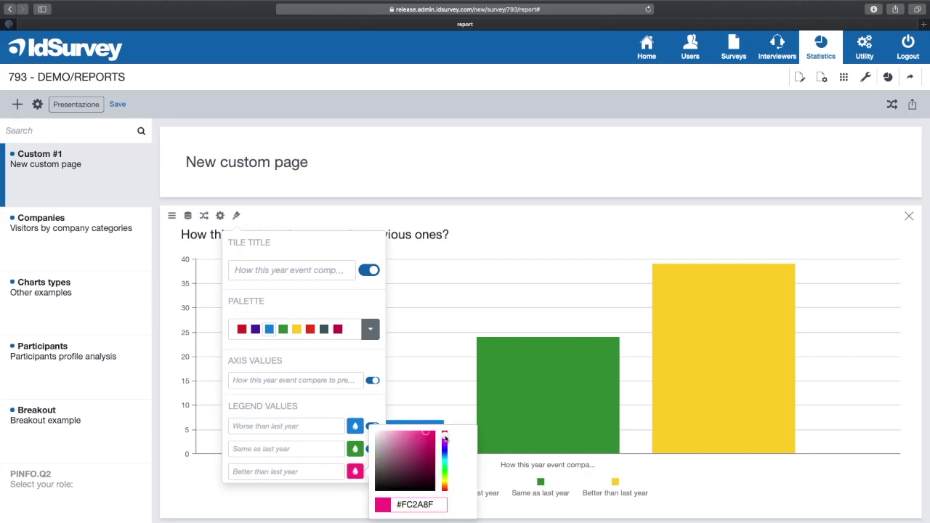
left_click(372, 400)
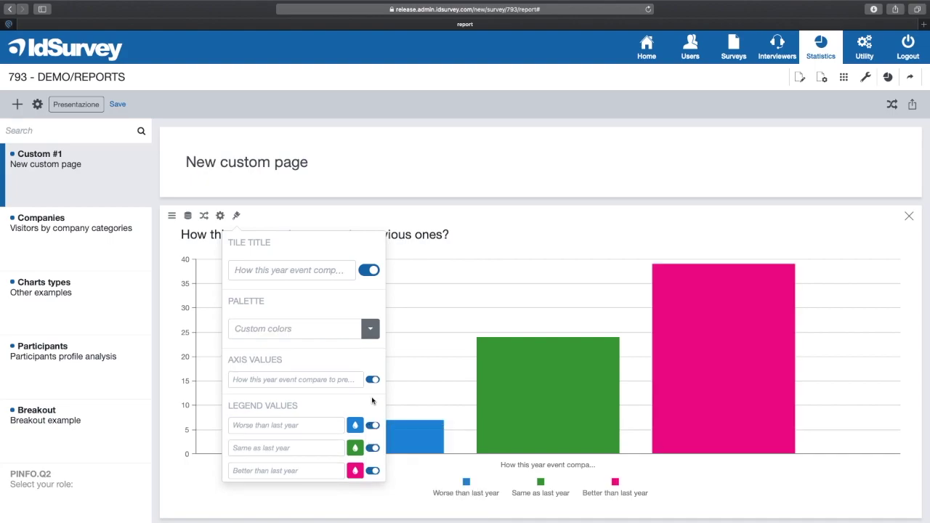
left_click(412, 397)
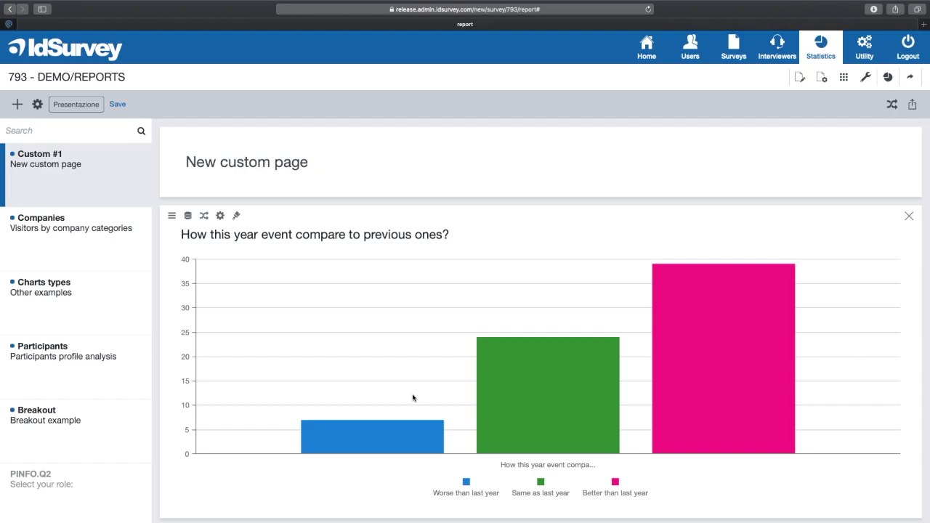
Open the Charts types page and slightly increase the inner radius of the "Company type:" donut chart.
left_click(86, 324)
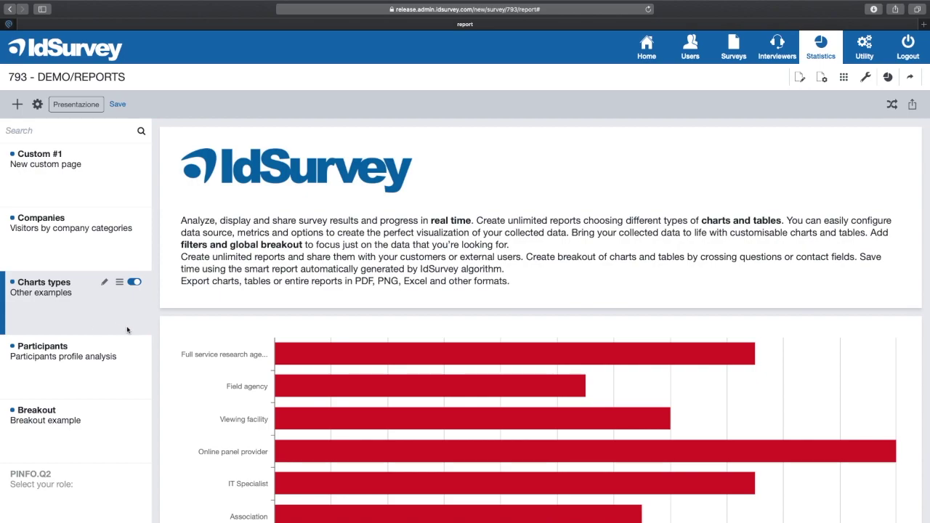
scroll(246, 354, "down", 5)
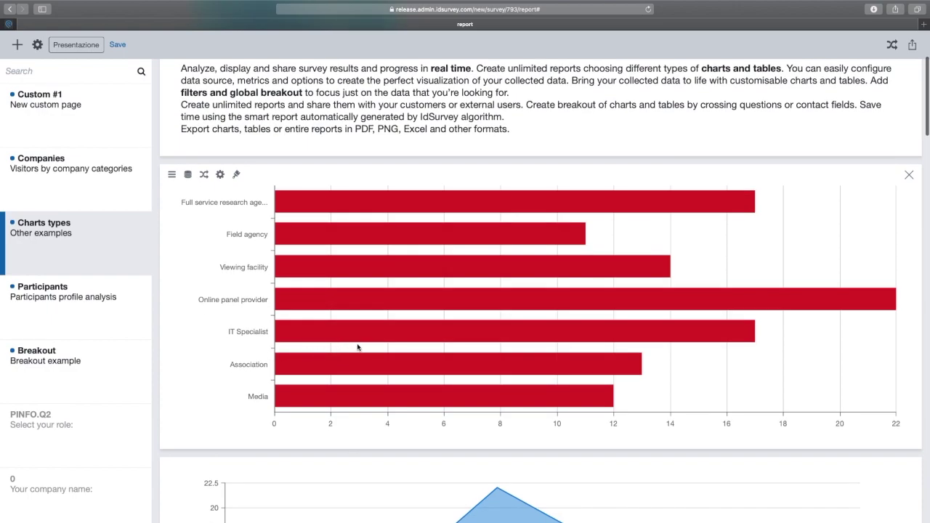
scroll(375, 347, "down", 5)
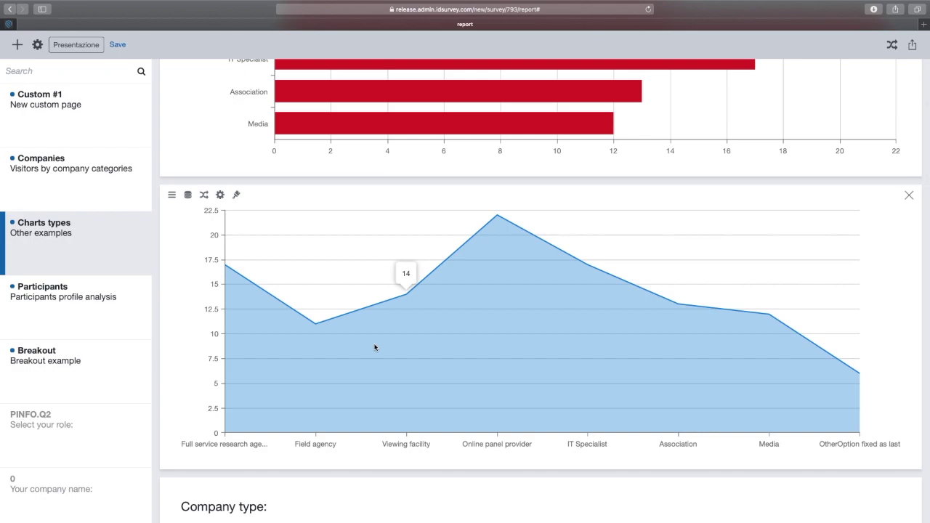
scroll(330, 291, "down", 7)
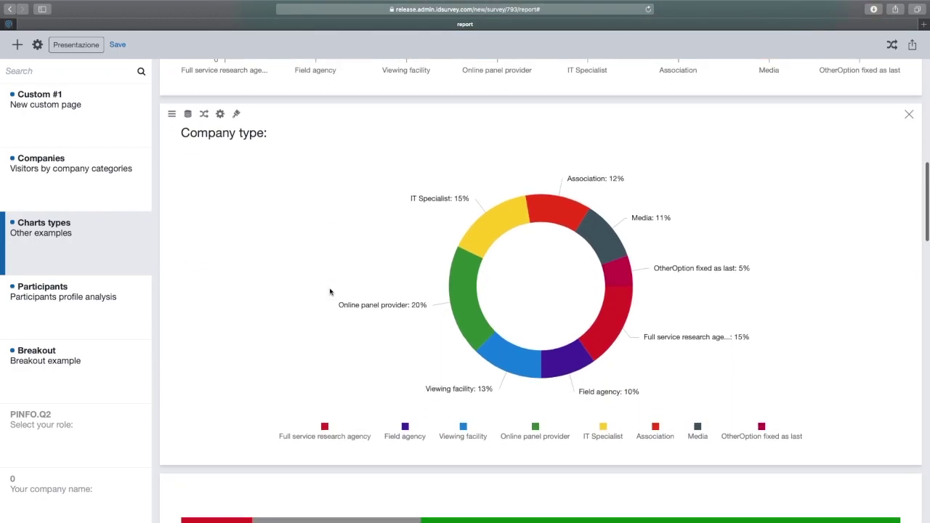
left_click(220, 90)
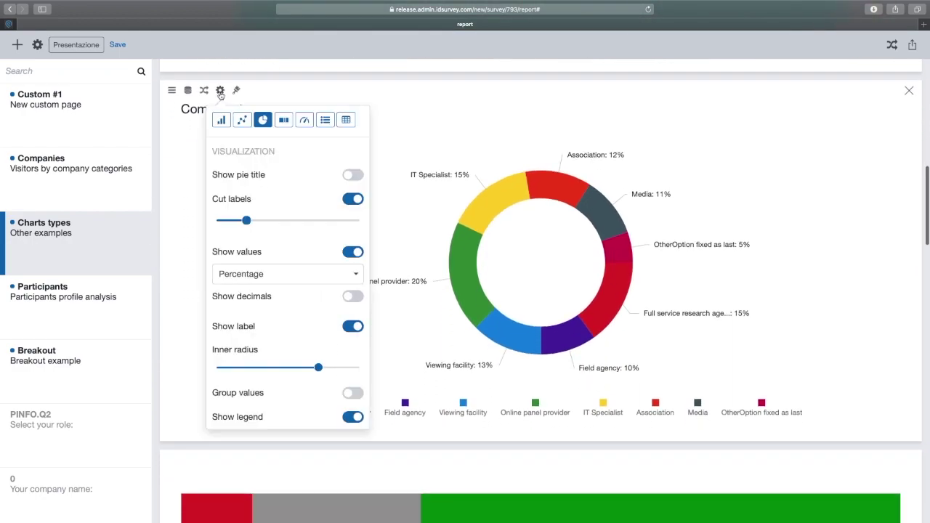
mouse_move(315, 370)
left_mouse_down()
mouse_move(207, 369)
mouse_move(322, 368)
left_mouse_up()
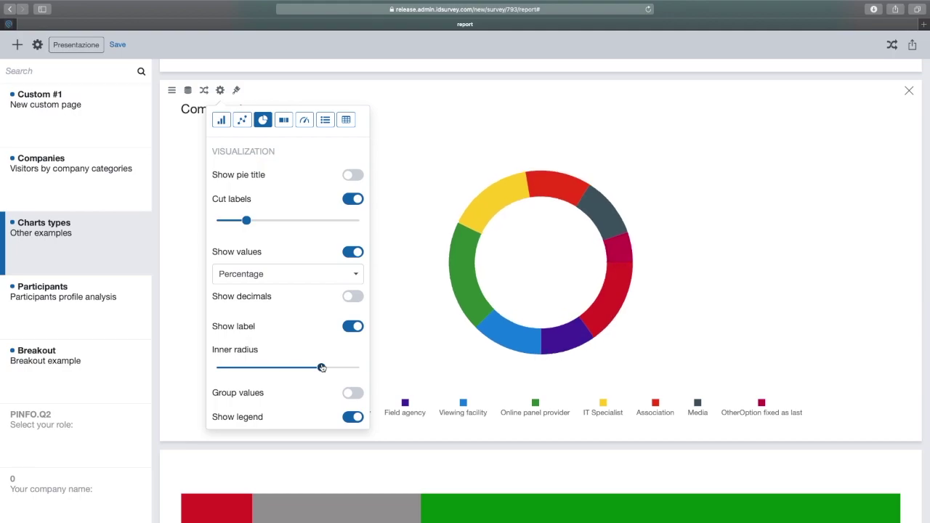
left_click(386, 360)
Examine the remaining Charts types examples: satisfaction bar, NPS gauge, Events table, Participants satisfaction statistics and company country word cloud.
scroll(367, 358, "down", 5)
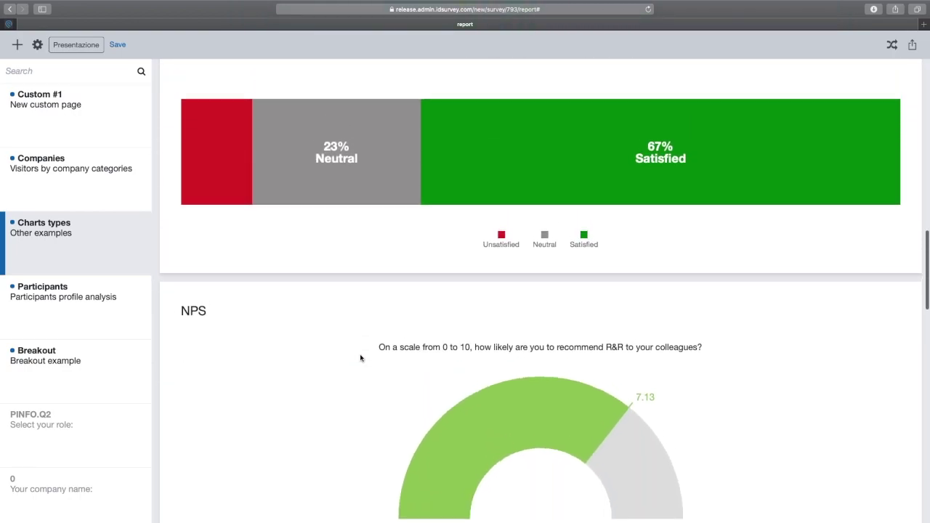
scroll(359, 357, "up", 1)
scroll(357, 357, "down", 2)
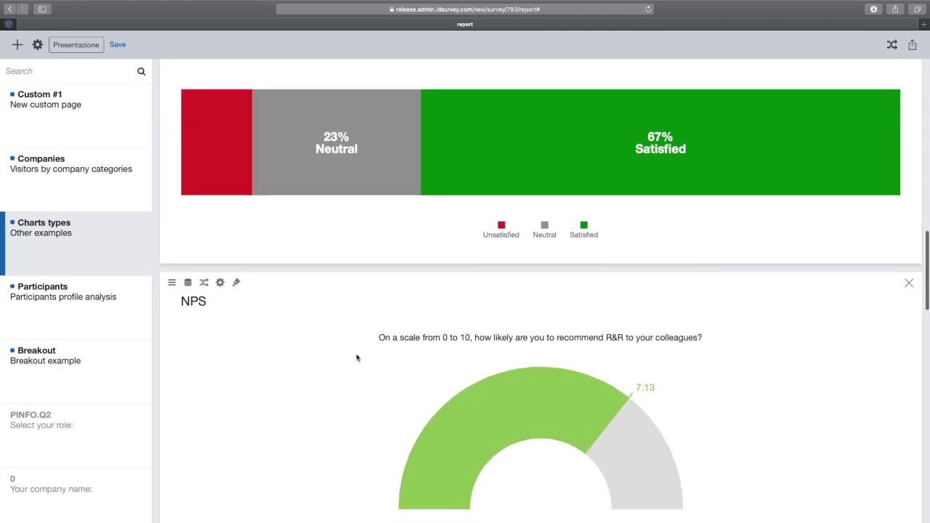
scroll(356, 358, "down", 2)
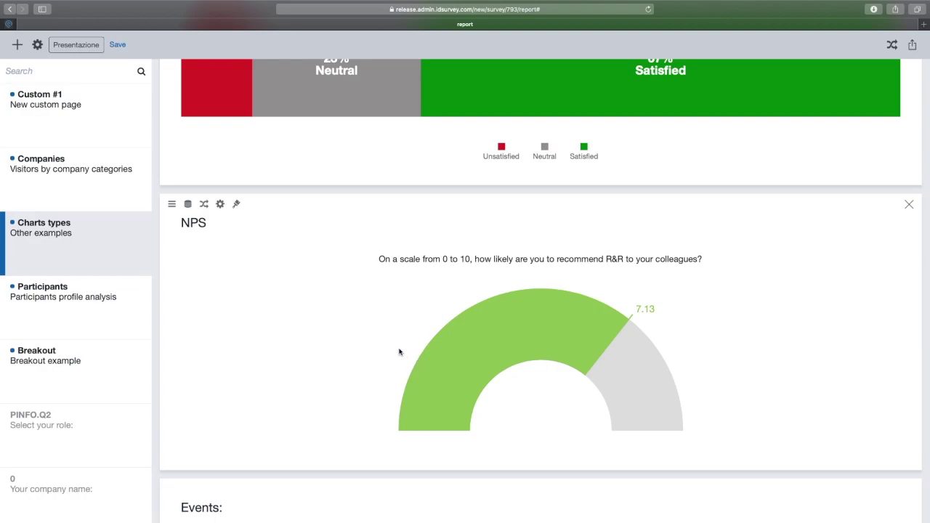
scroll(310, 346, "down", 9)
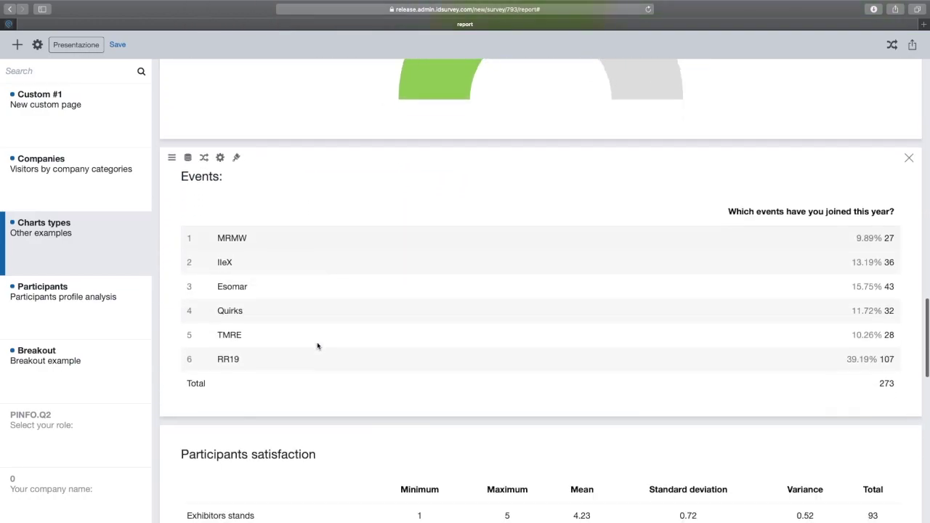
scroll(318, 346, "down", 1)
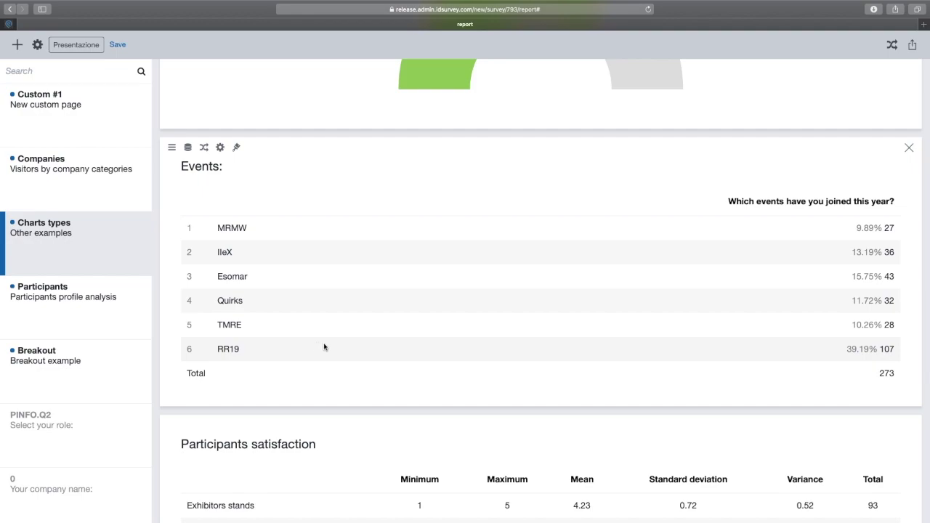
scroll(324, 346, "down", 6)
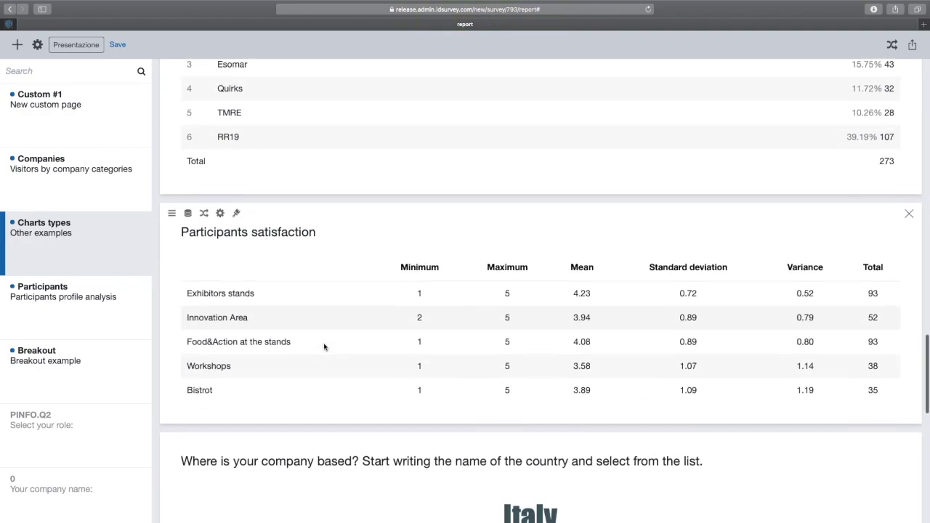
scroll(324, 347, "down", 1)
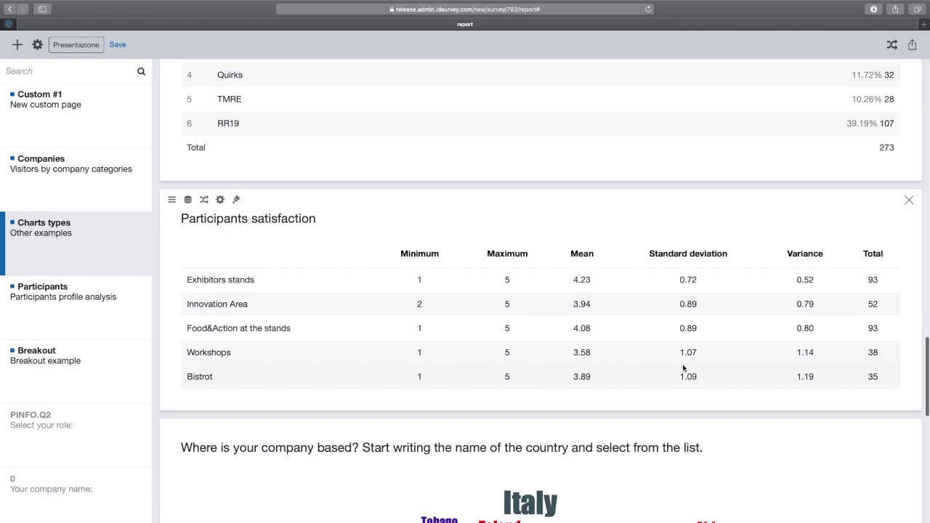
scroll(387, 326, "down", 1)
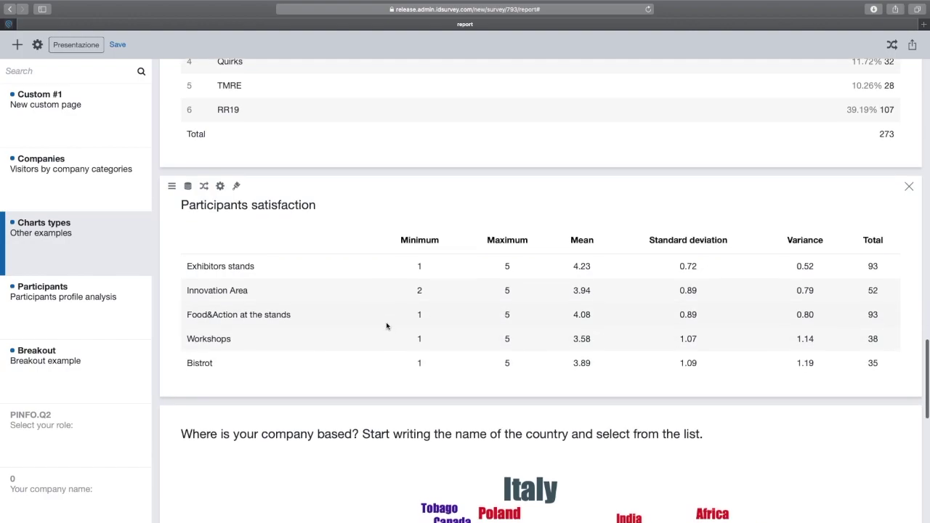
scroll(386, 326, "down", 2)
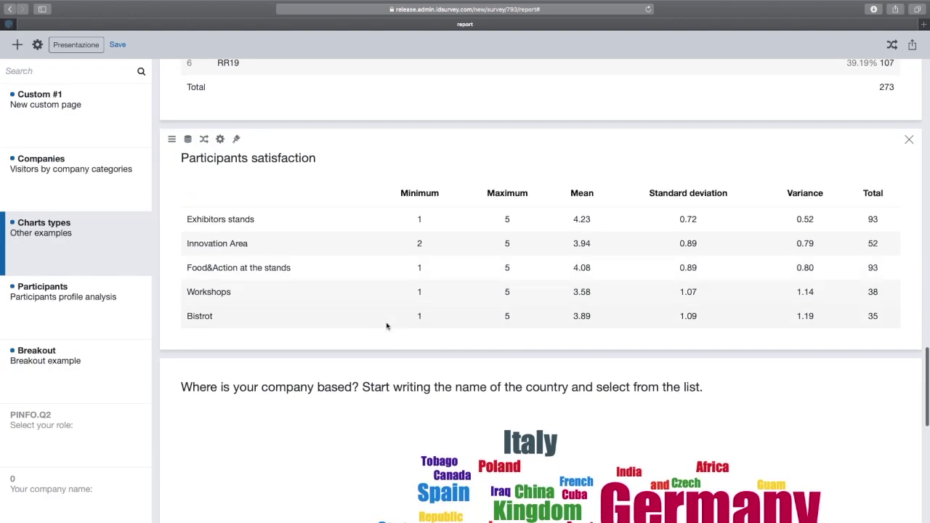
scroll(386, 326, "down", 5)
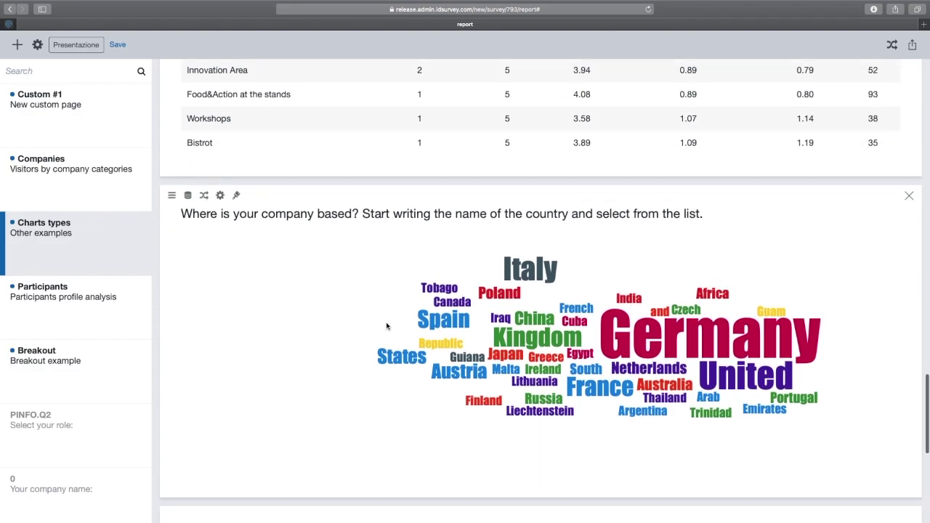
Look through the company country answers table on the Charts types page, going to pages 6 and 7.
scroll(387, 326, "down", 2)
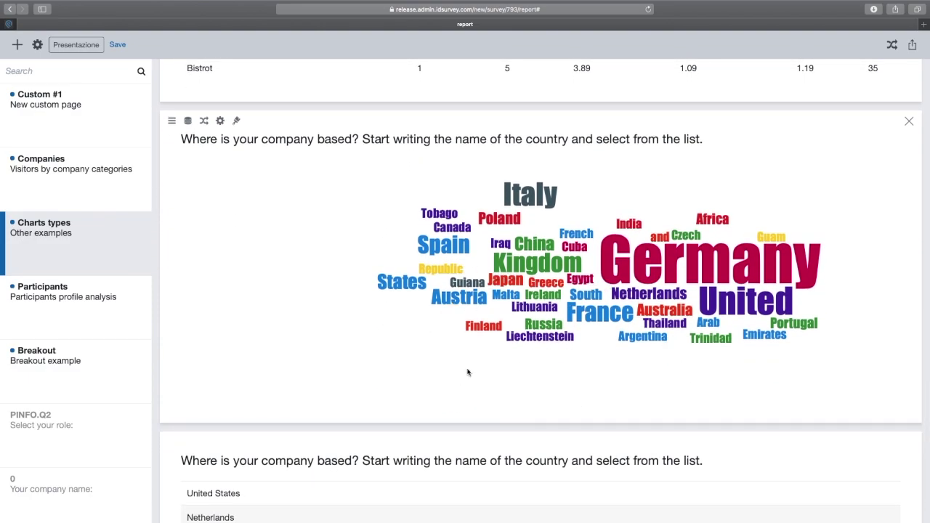
scroll(458, 355, "down", 8)
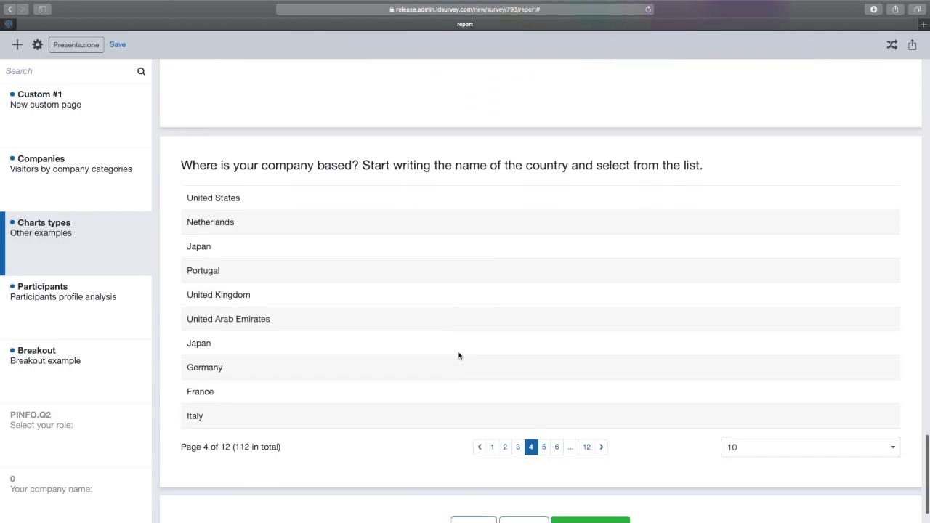
scroll(458, 355, "down", 1)
left_click(557, 429)
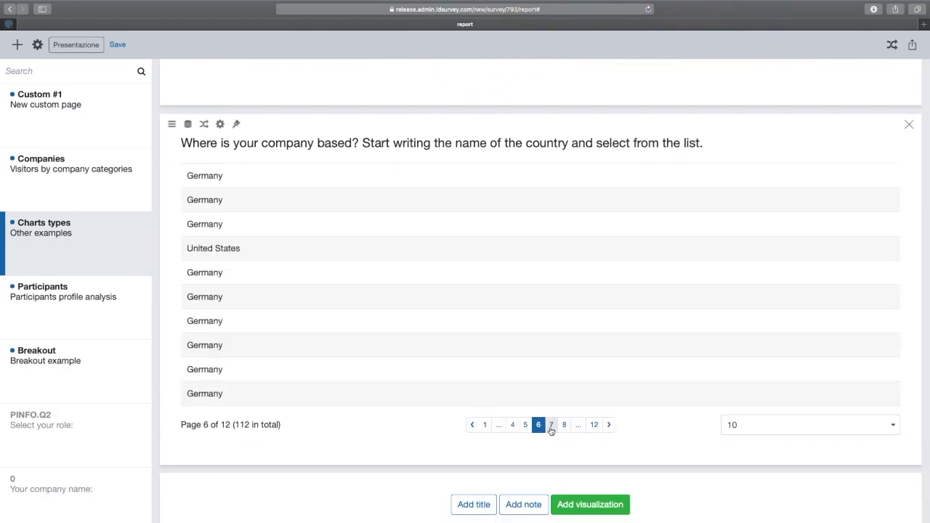
left_click(550, 427)
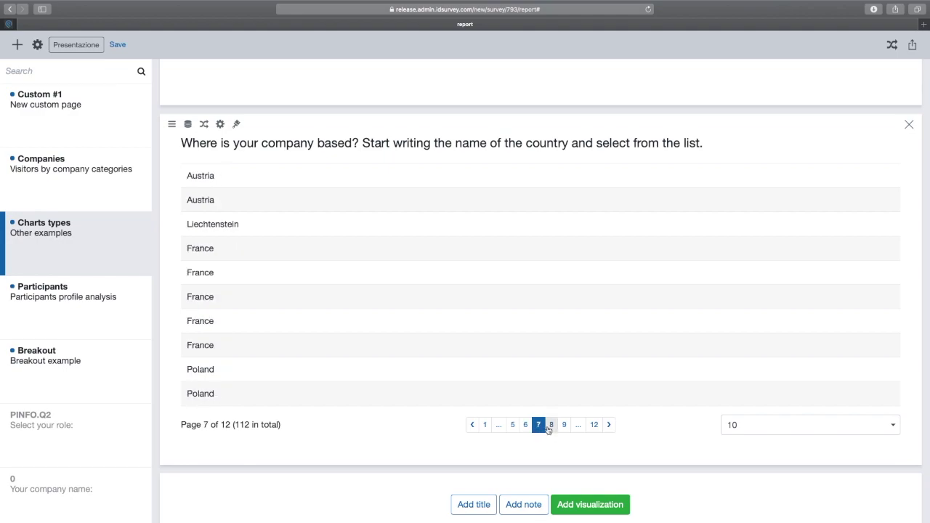
Break out the "Company type:" donut chart by the contact variable Campo1 and look over the split donuts.
scroll(509, 404, "up", 15)
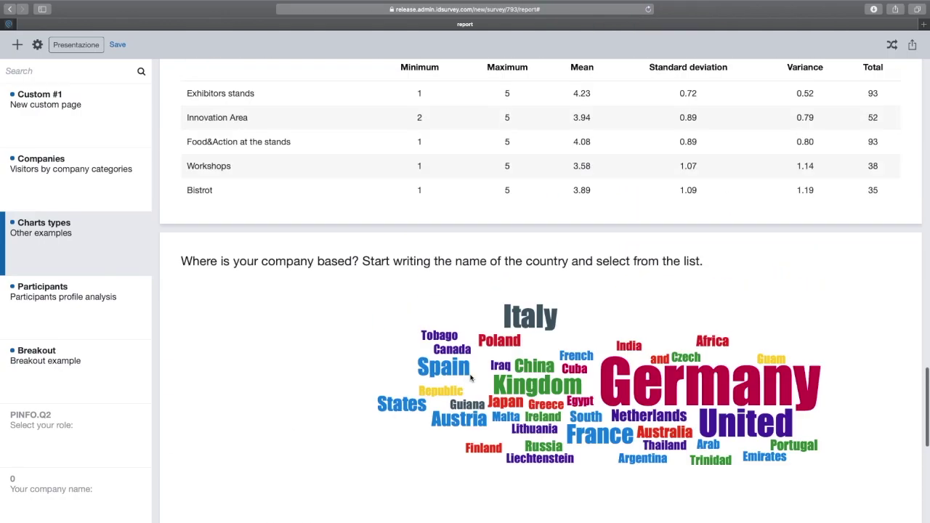
scroll(471, 378, "up", 10)
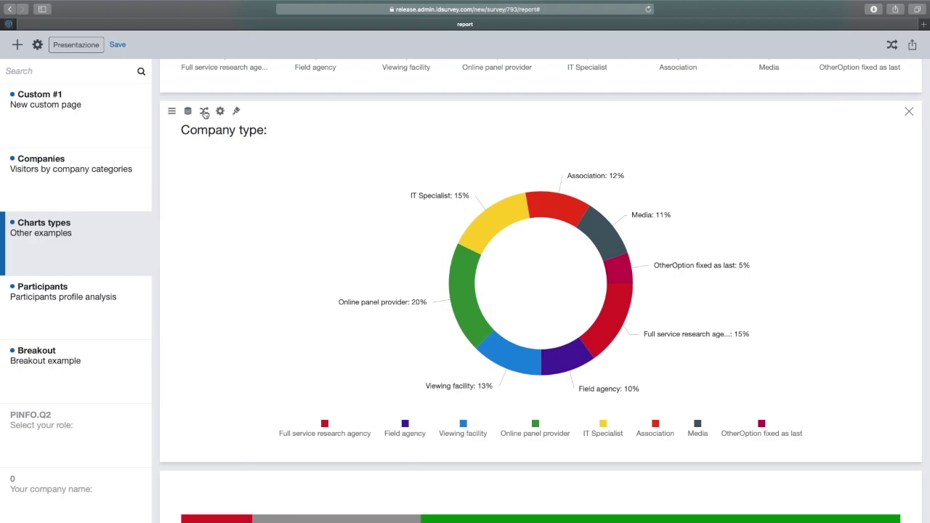
left_click(205, 113)
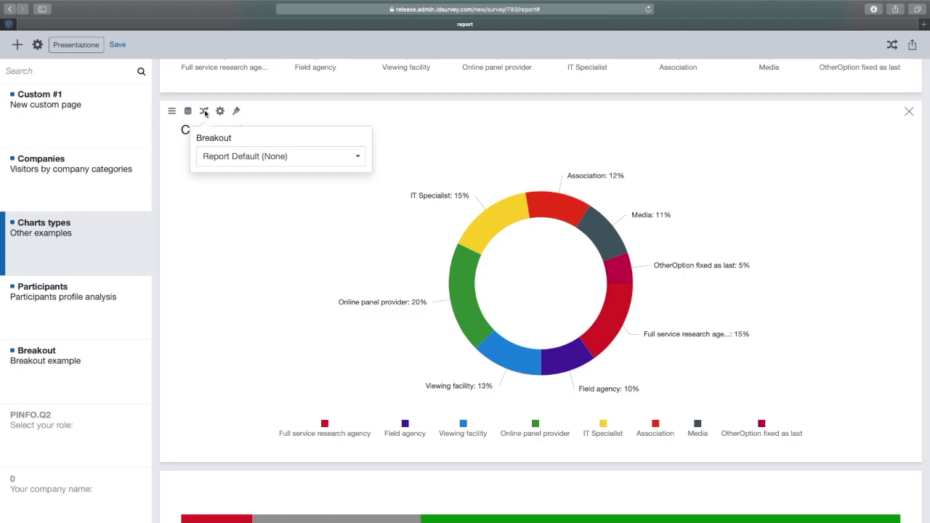
left_click(250, 156)
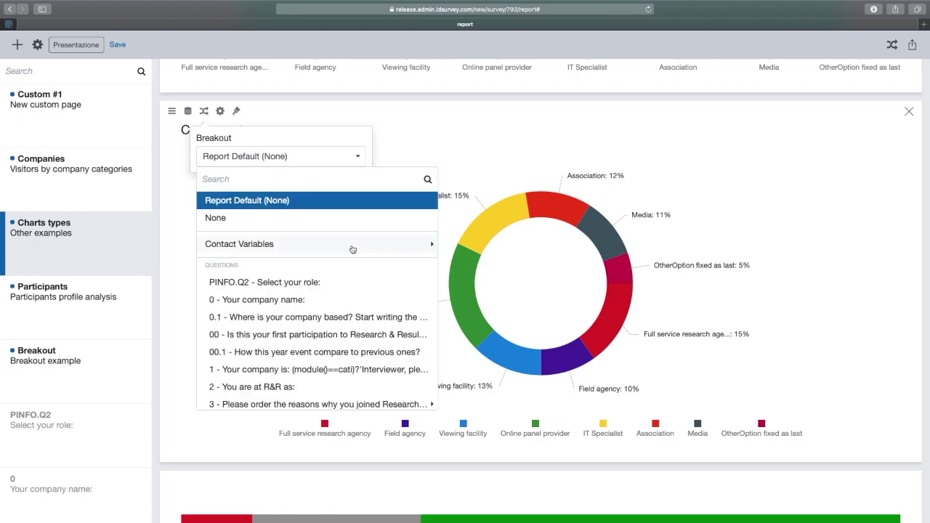
left_click(356, 247)
scroll(365, 256, "down", 10)
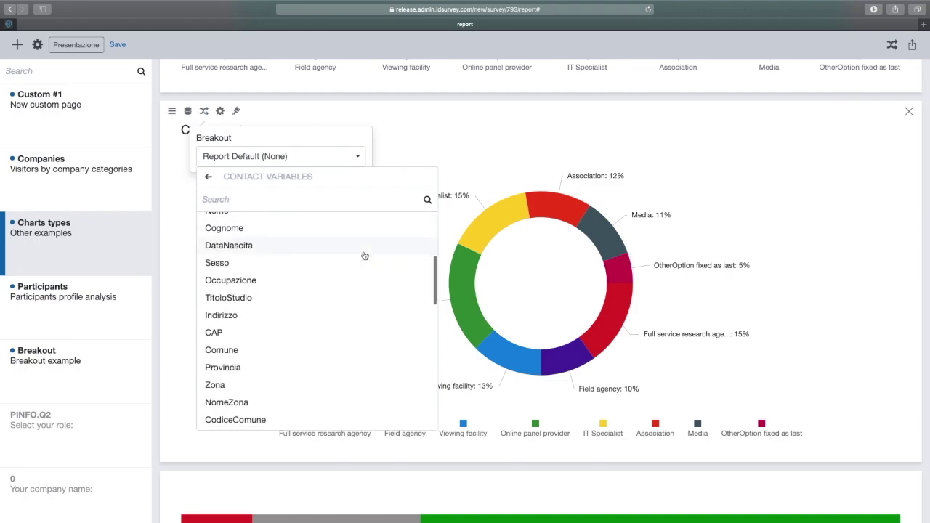
scroll(349, 259, "down", 5)
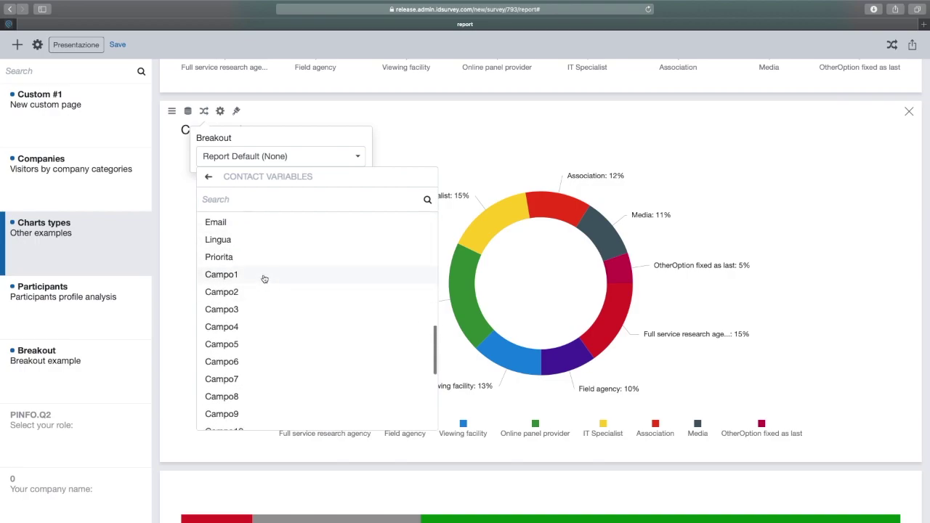
left_click(265, 276)
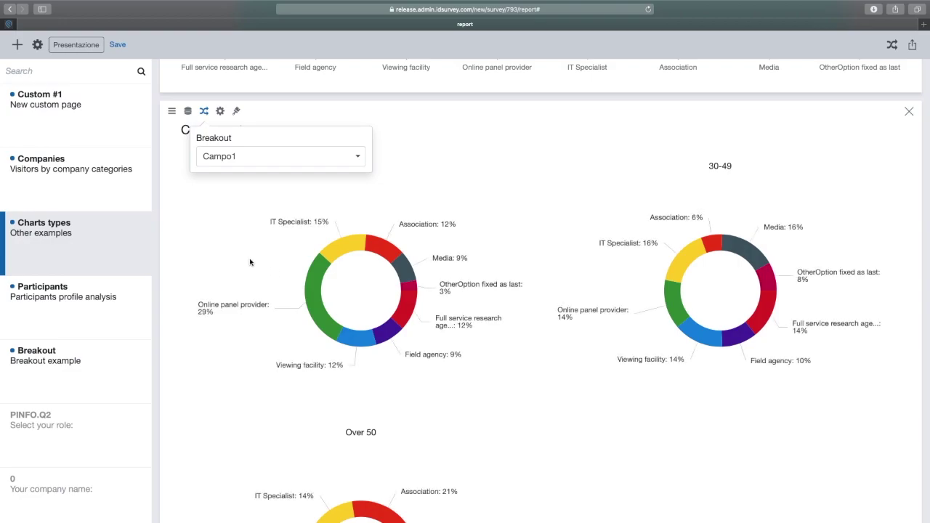
left_click(239, 258)
scroll(255, 261, "down", 3)
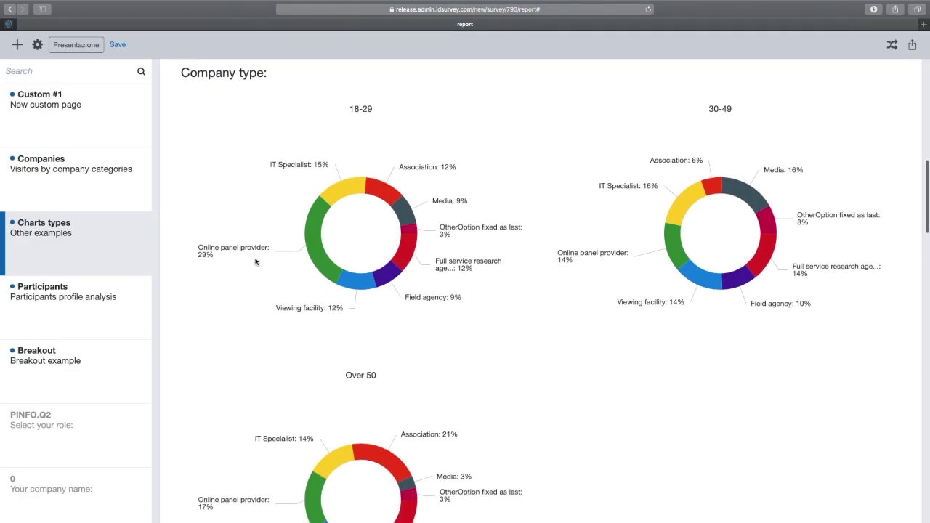
scroll(255, 261, "down", 1)
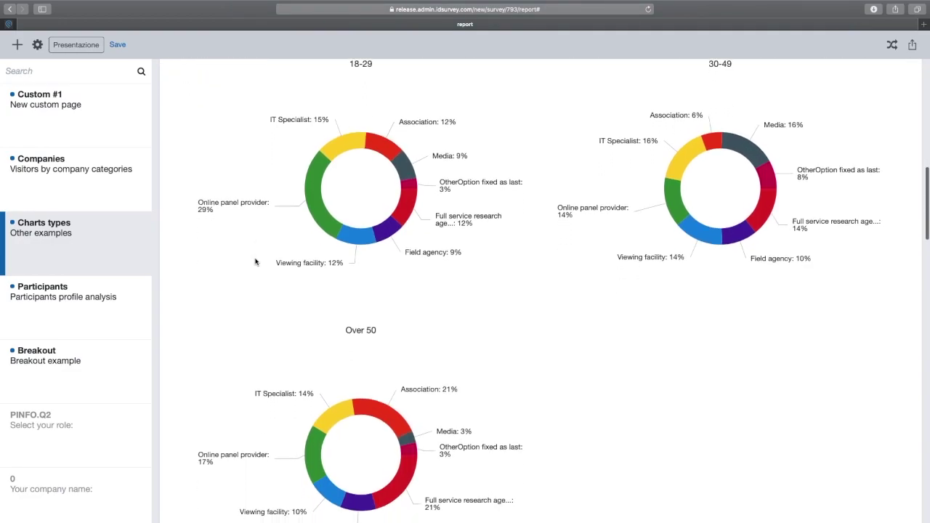
scroll(255, 262, "up", 5)
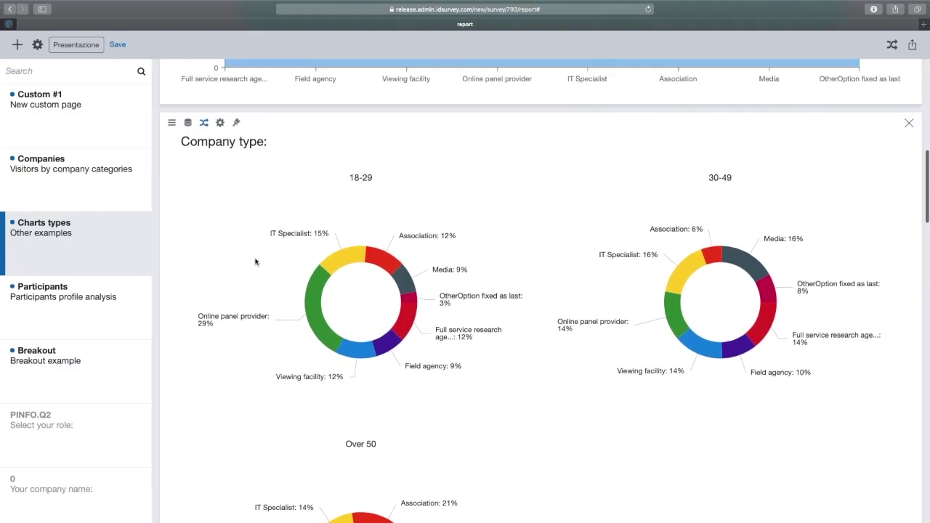
Set the "Company type:" donut chart's breakout back to Report Default (None).
left_click(203, 137)
left_click(218, 185)
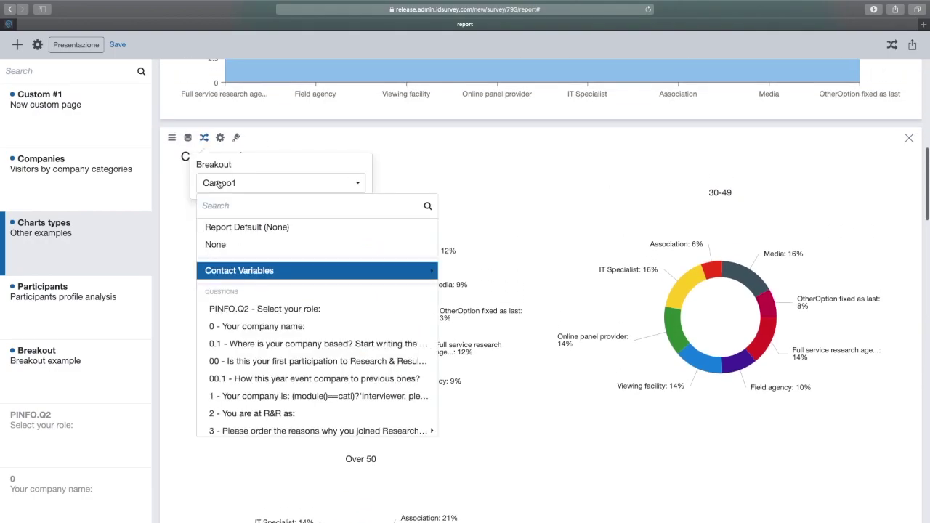
left_click(228, 226)
left_click(174, 185)
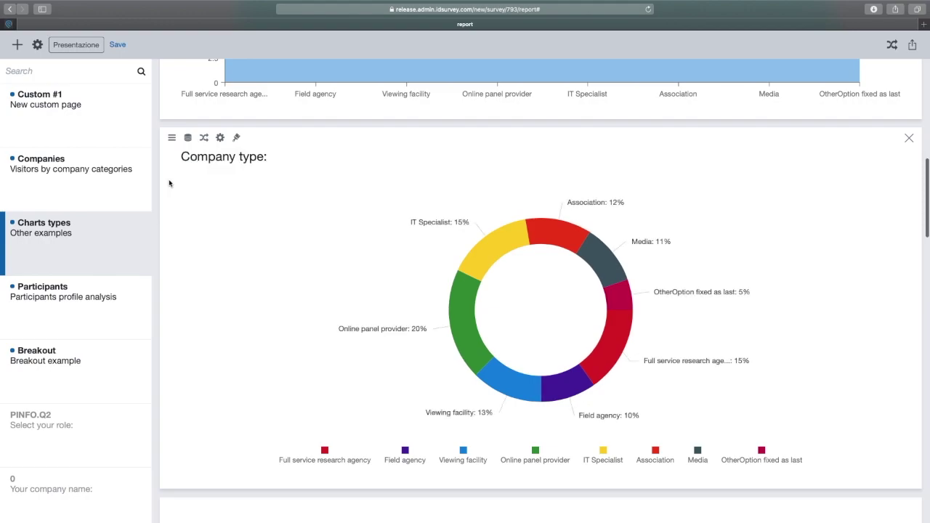
Set the report-wide breakout to the contact variable Campo1 and look over the Charts types page's split charts.
scroll(374, 207, "up", 10)
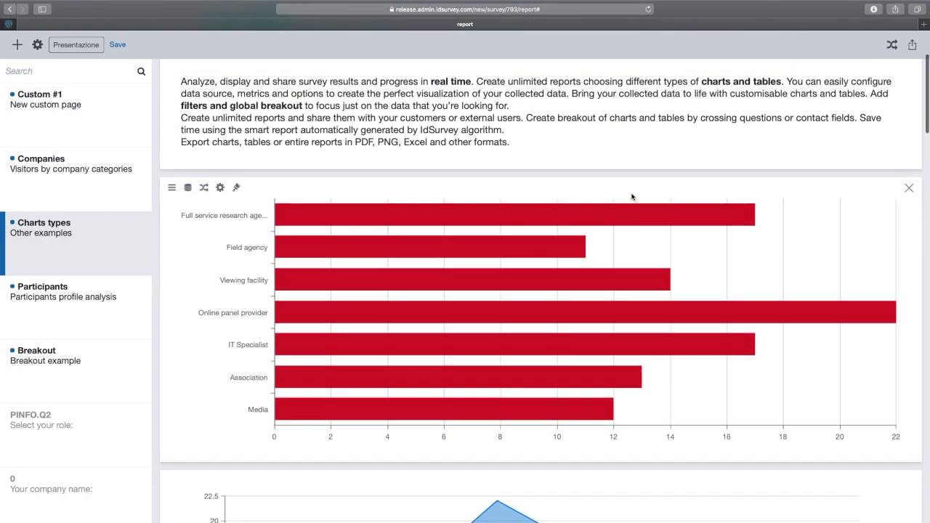
left_click(892, 47)
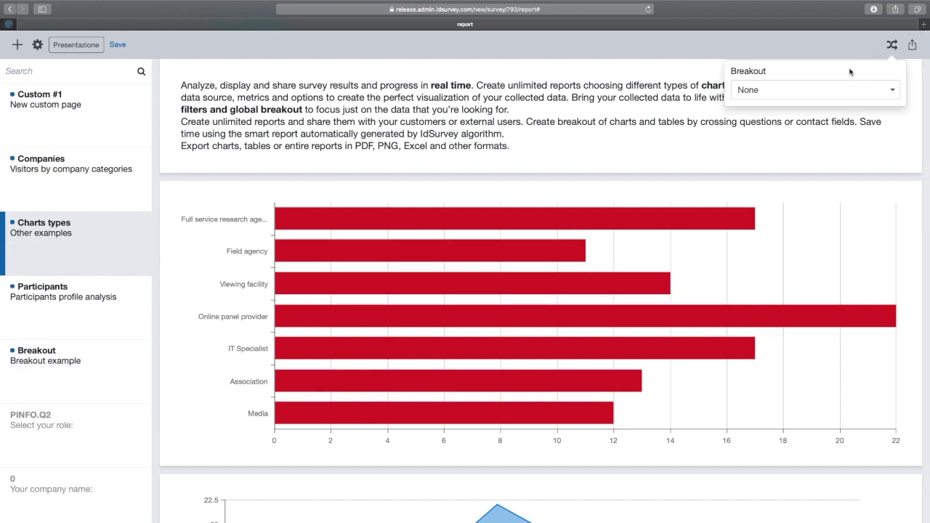
left_click(837, 92)
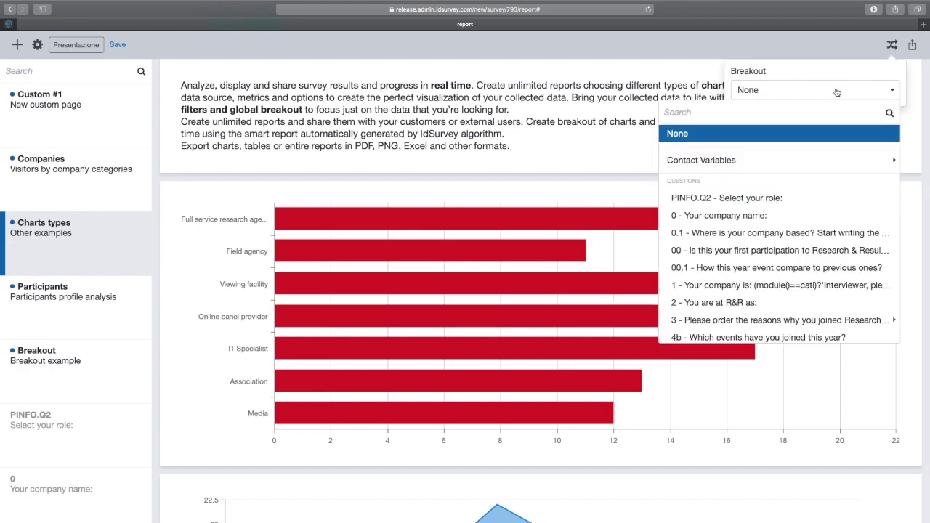
left_click(786, 164)
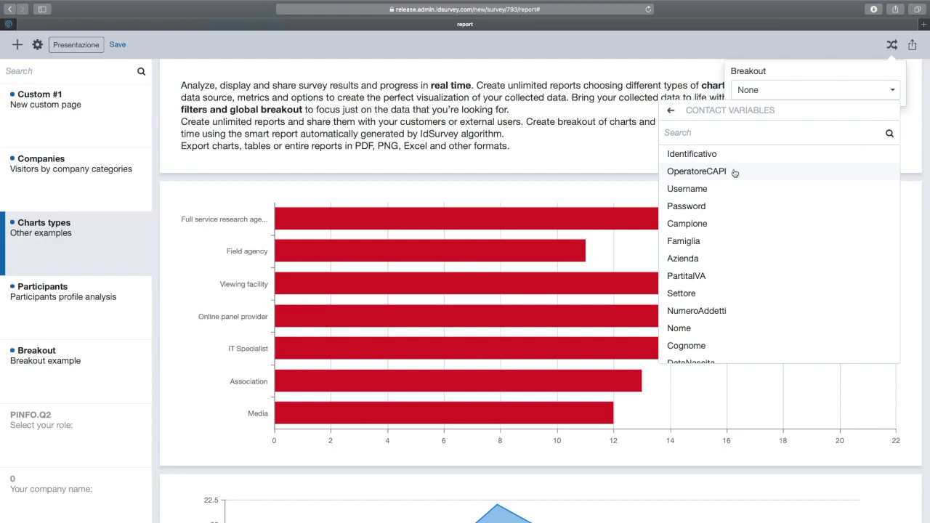
scroll(736, 173, "down", 3)
scroll(735, 173, "down", 3)
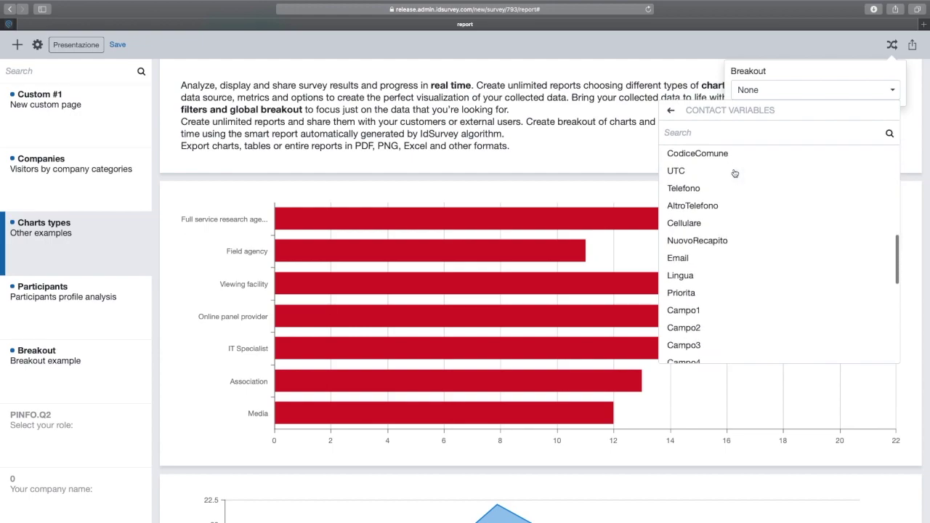
left_click(698, 307)
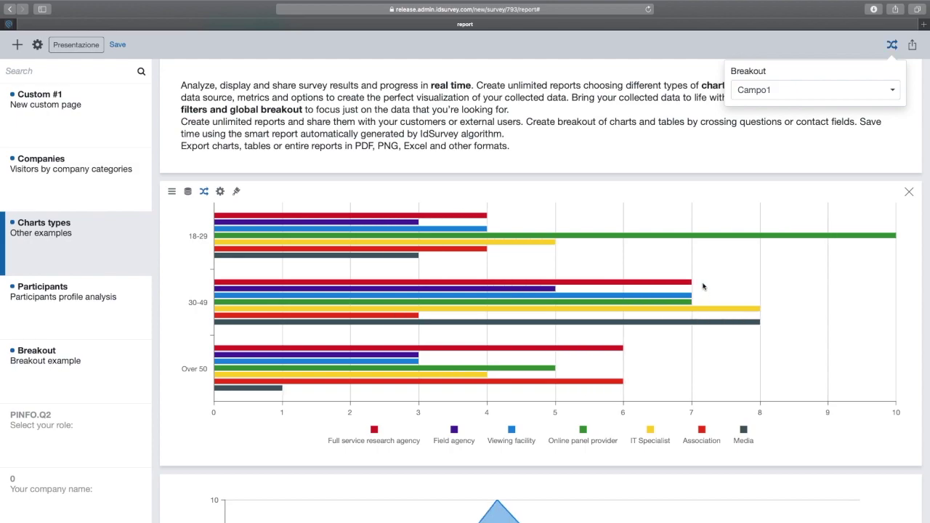
scroll(703, 286, "down", 2)
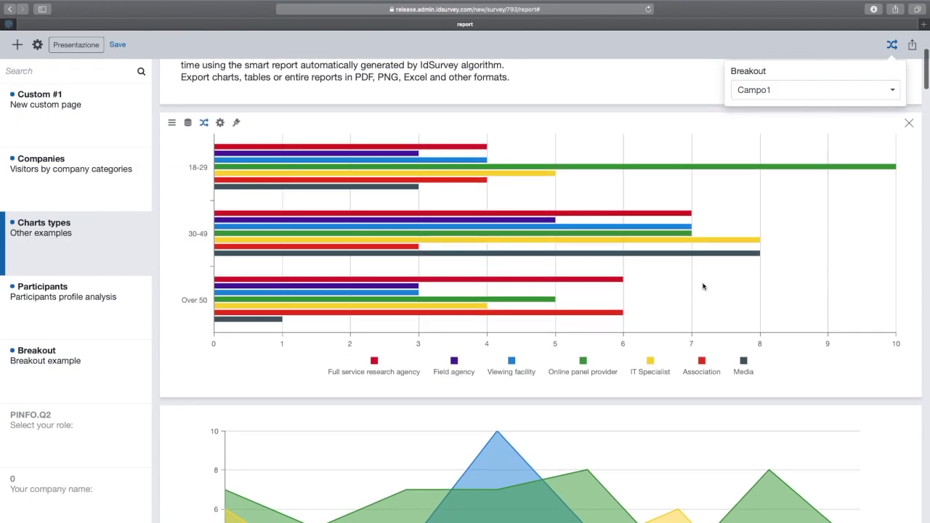
left_click(806, 258)
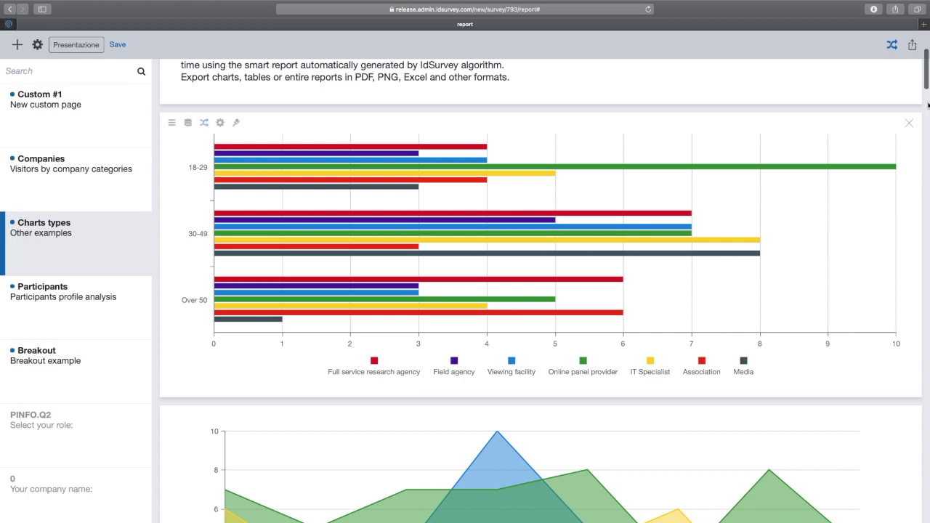
left_click_drag(927, 75, 920, 137)
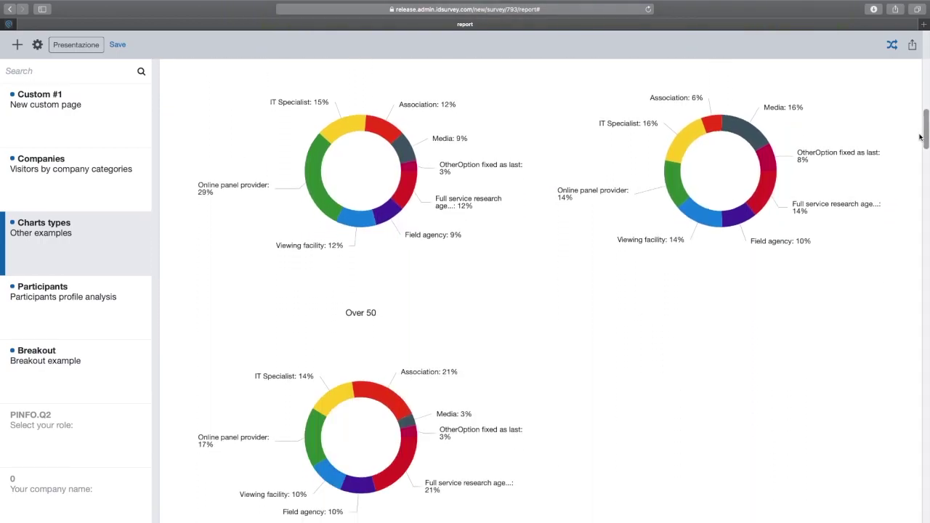